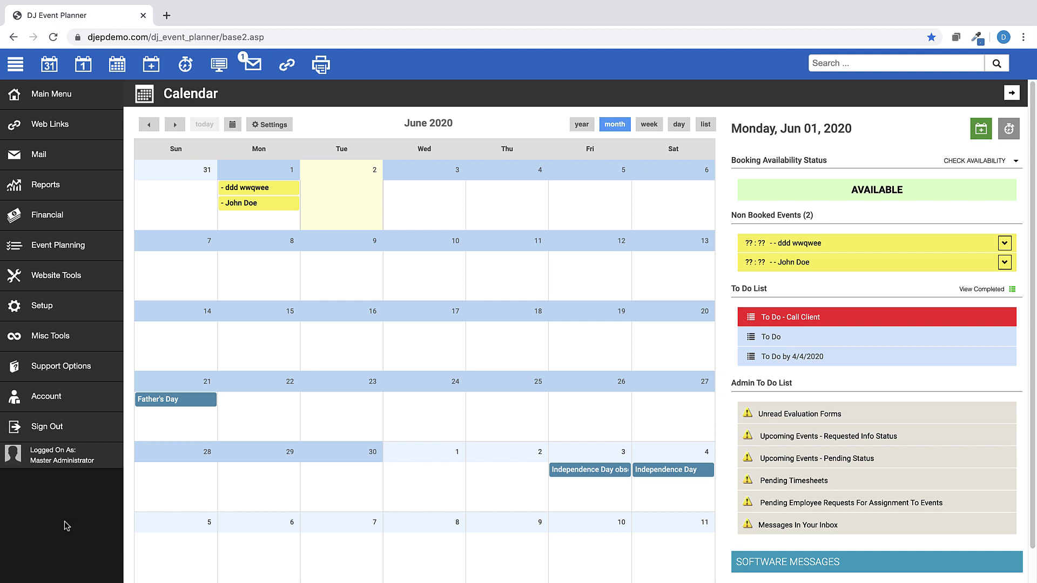
Locate Party Coordinator in the Clients list and view the profile's Events list
left_click(57, 98)
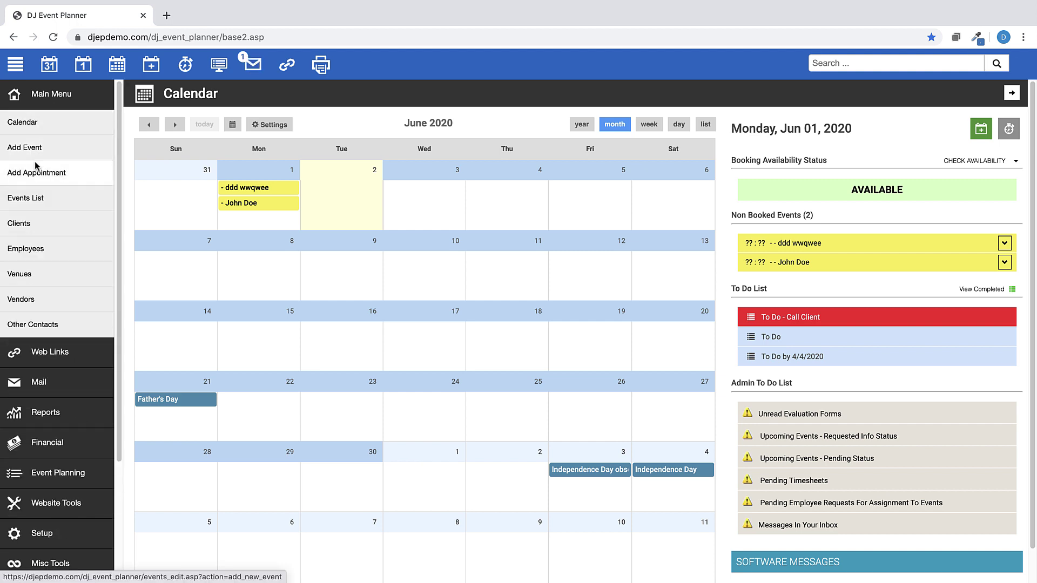
left_click(24, 225)
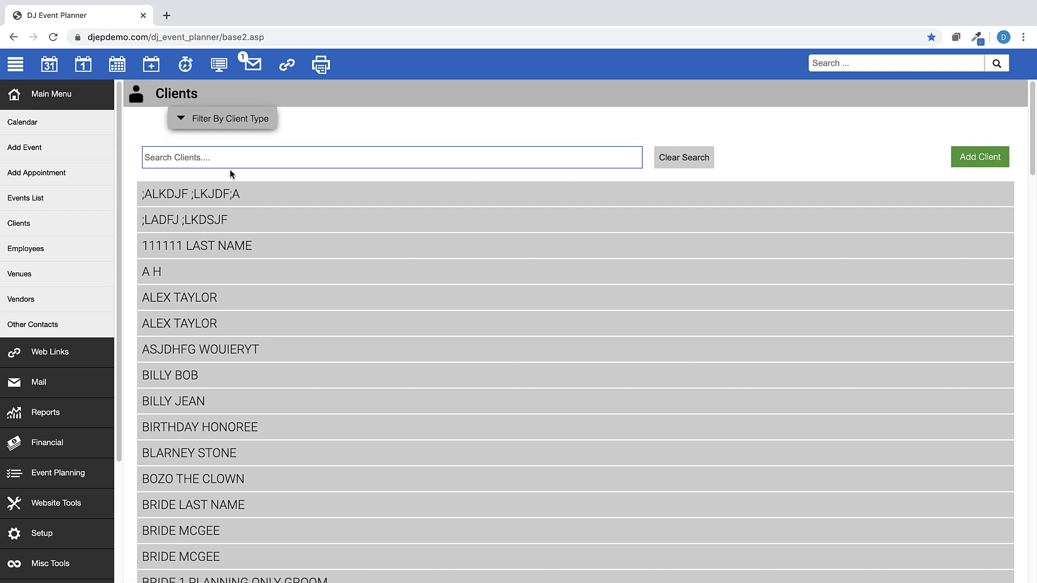
type("party")
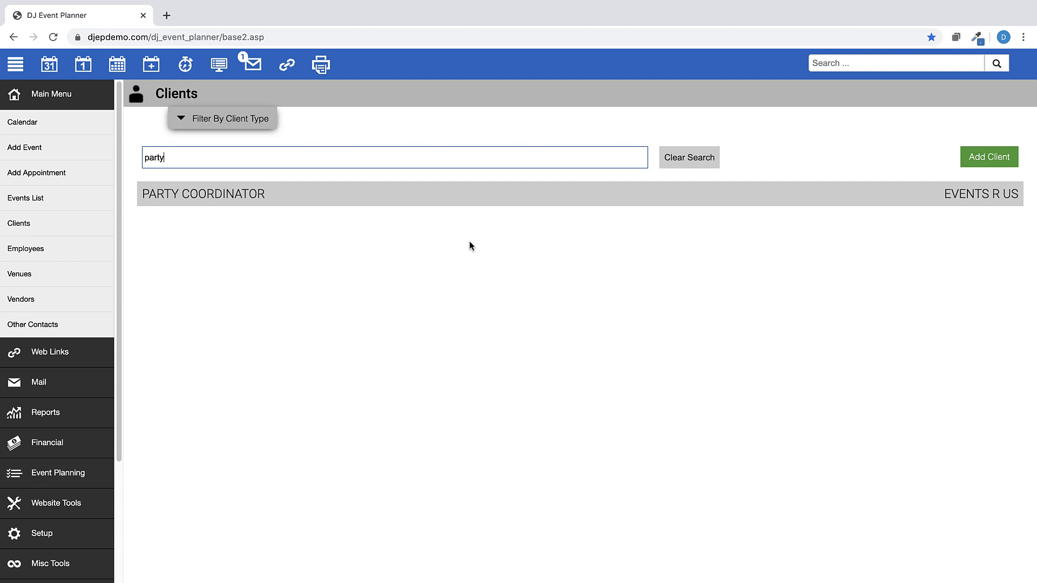
left_click(488, 195)
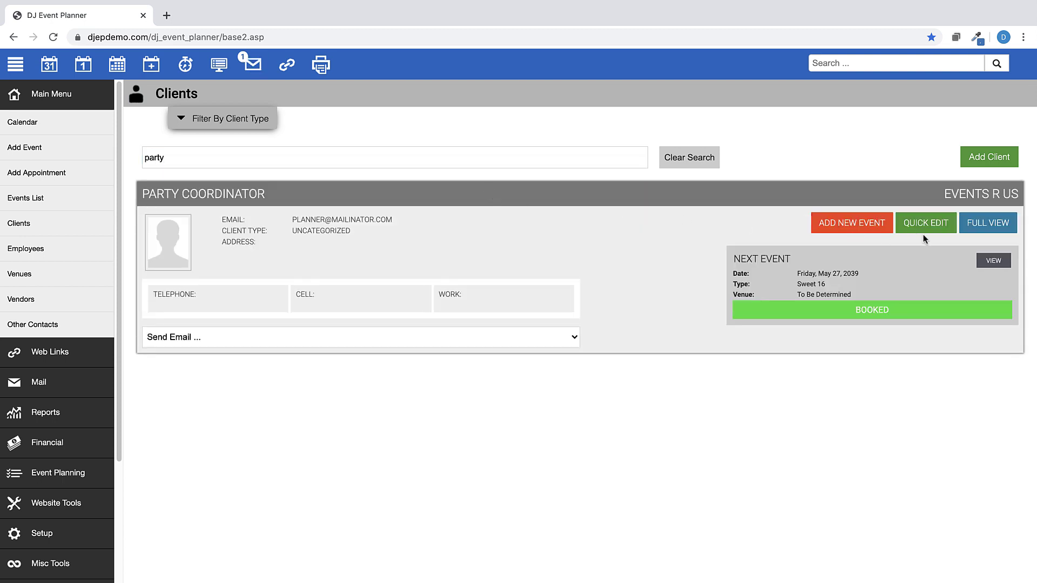
left_click(988, 231)
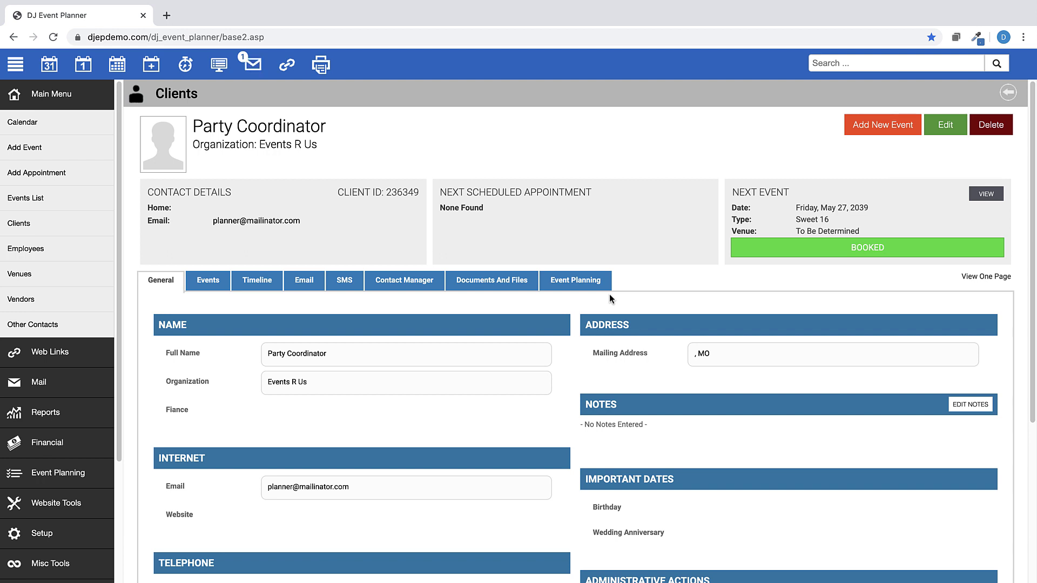
left_click(209, 282)
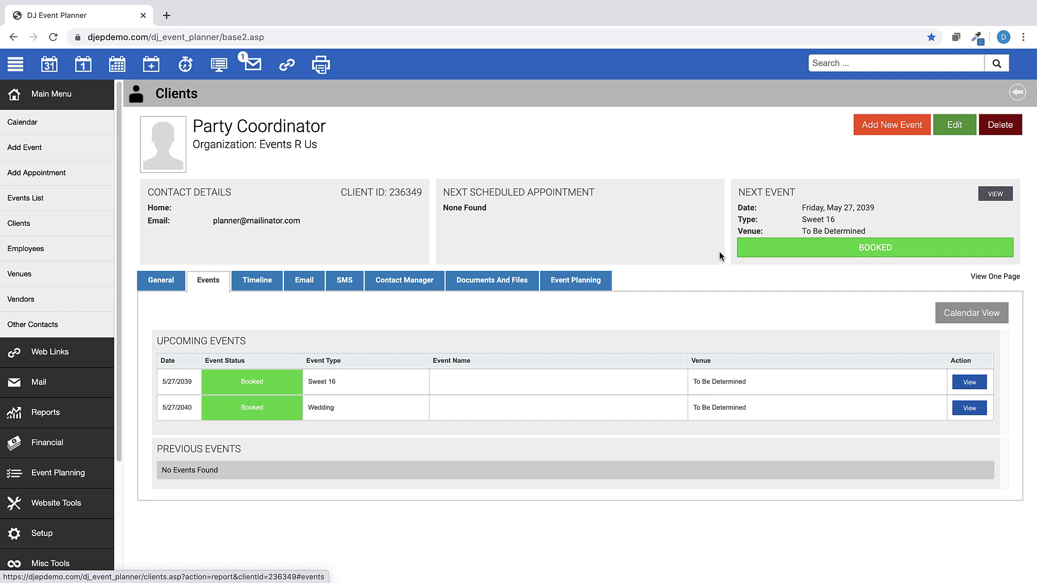
Start a new event for Party Coordinator and set its type to Class Reunion
left_click(898, 133)
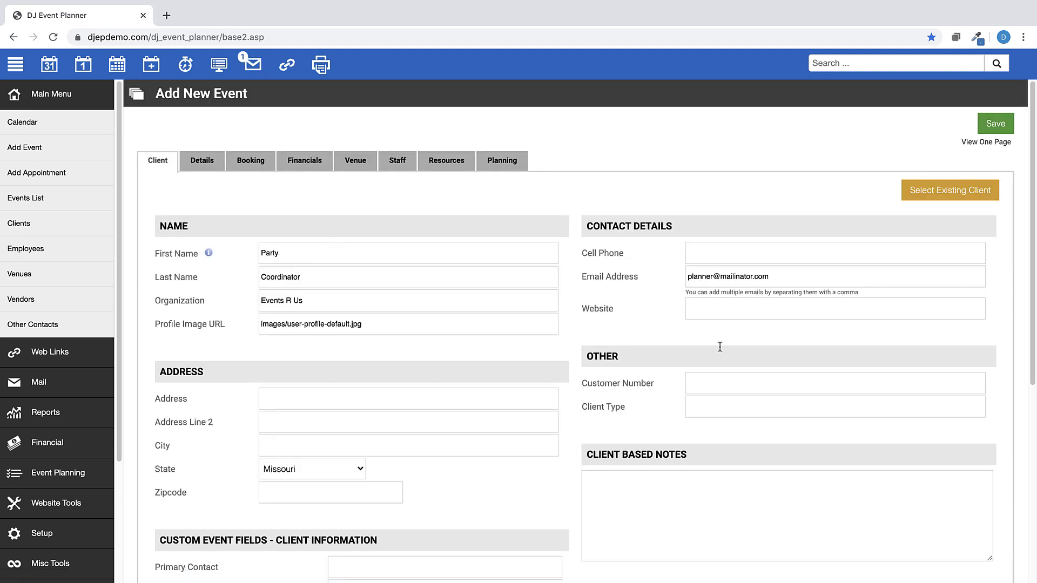
left_click(202, 167)
left_click(301, 258)
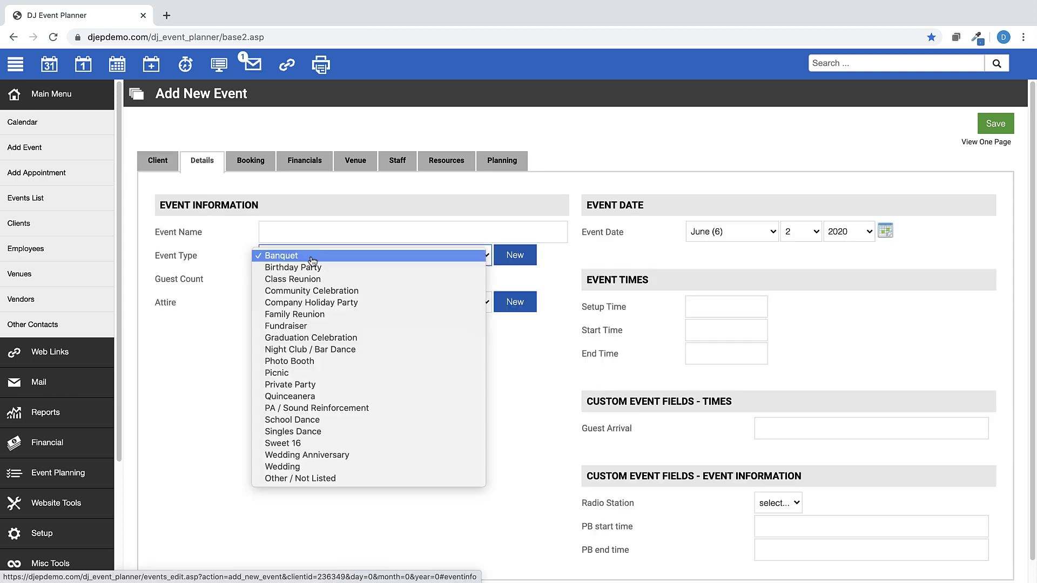
left_click(306, 279)
Set the event date to May 27, 2038 with a 5:00pm start time
left_click(745, 234)
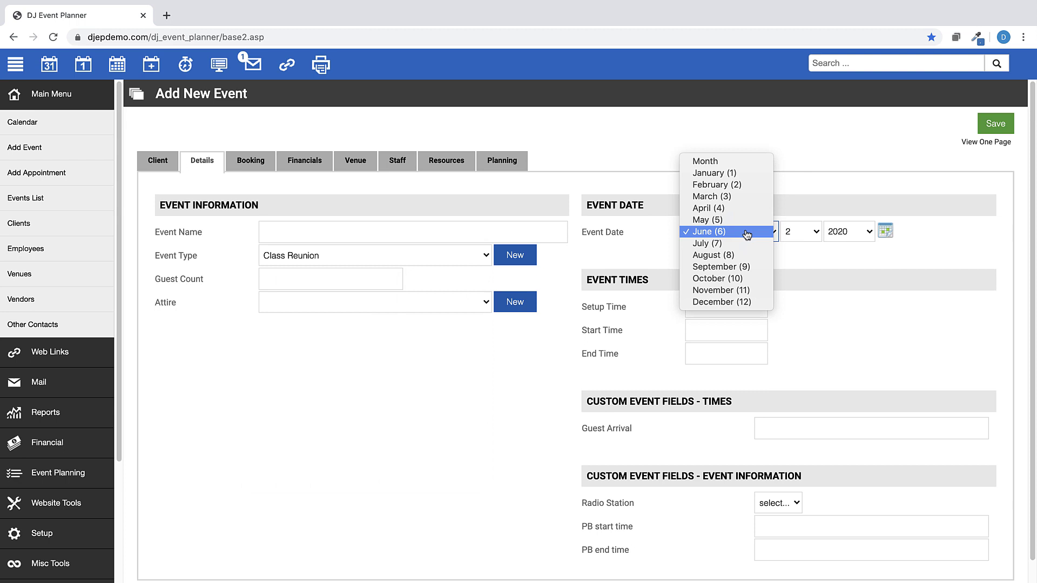
left_click(729, 221)
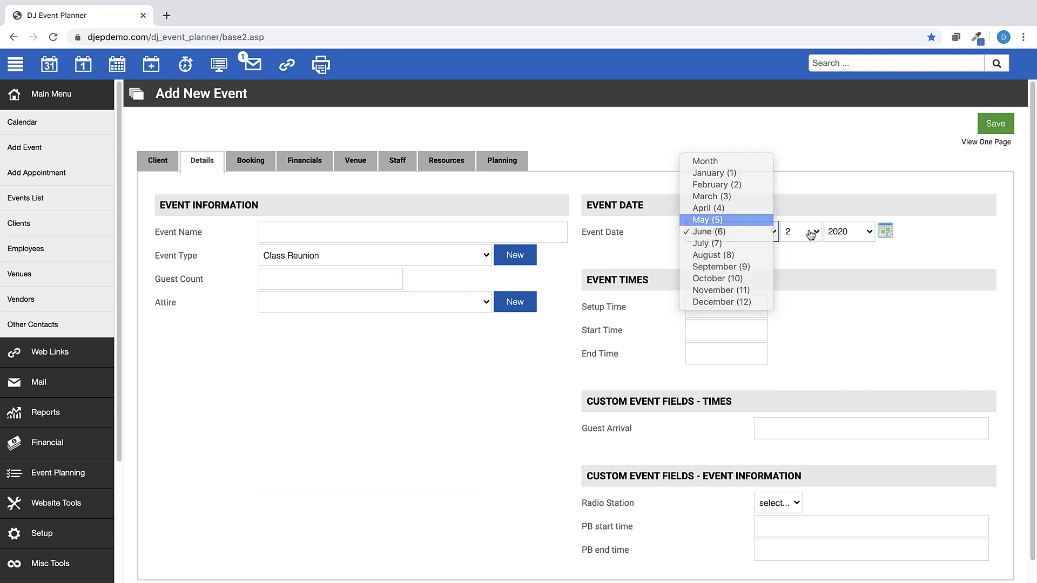
left_click(810, 233)
left_click(792, 524)
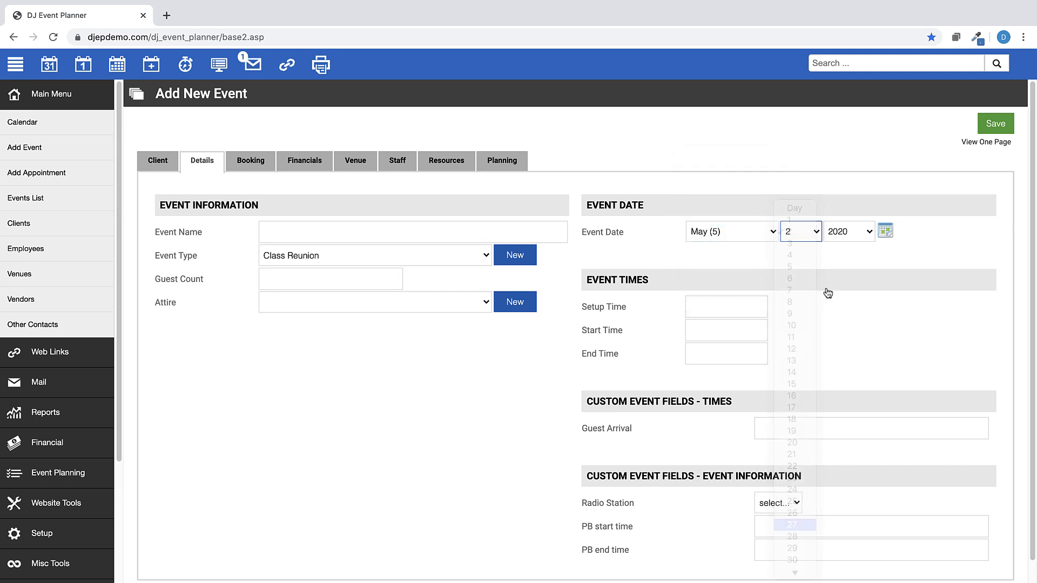
left_click(858, 236)
left_click(856, 445)
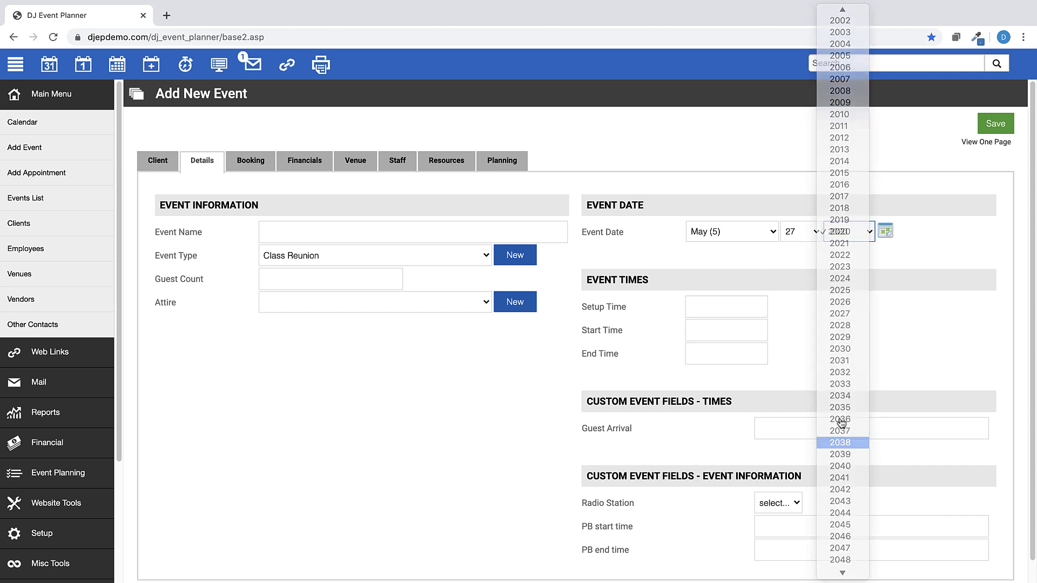
left_click(710, 334)
left_click(705, 305)
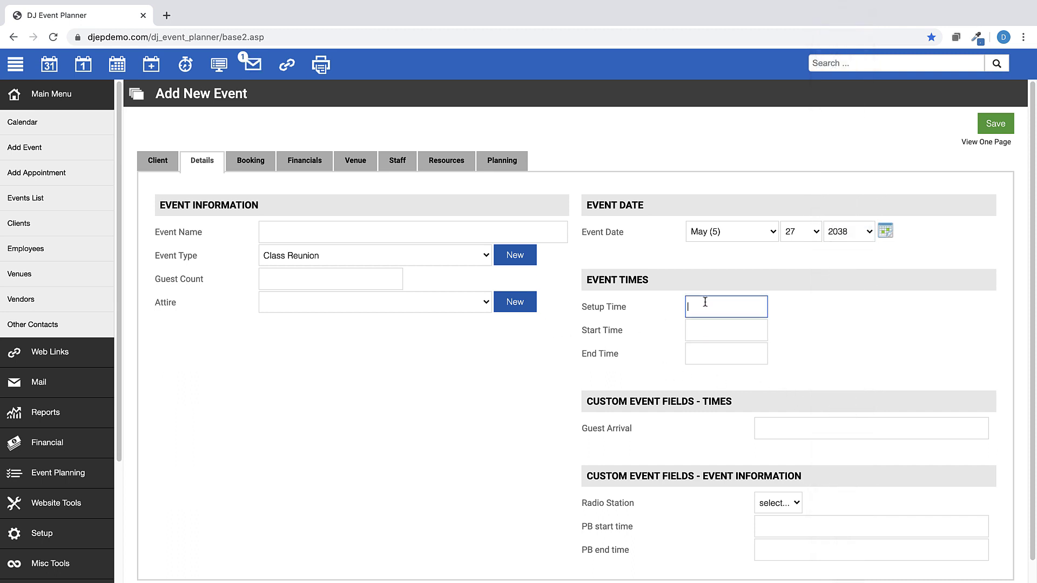
left_click(713, 331)
type("5")
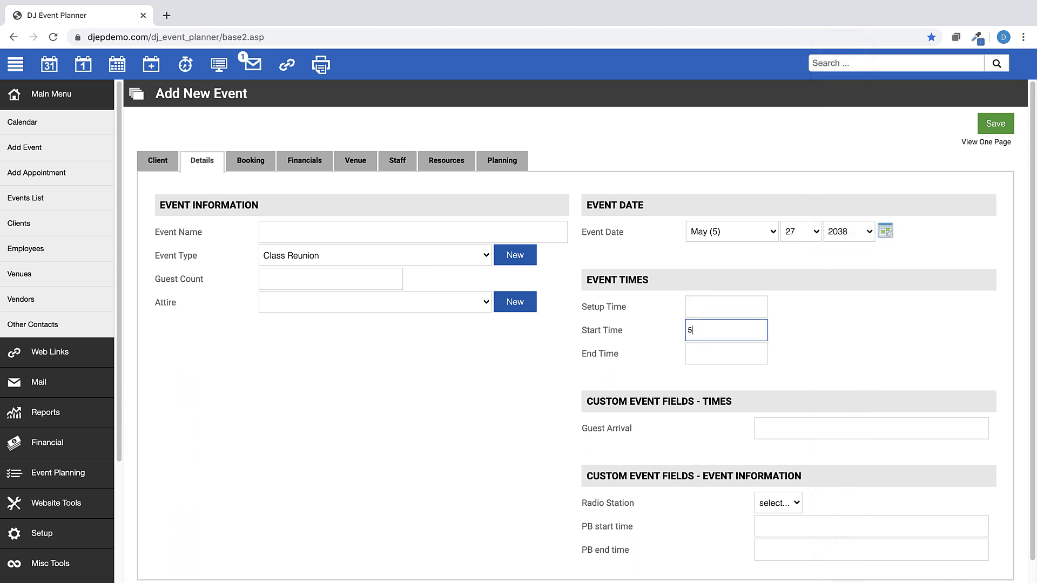
type(":00pm")
left_click(304, 160)
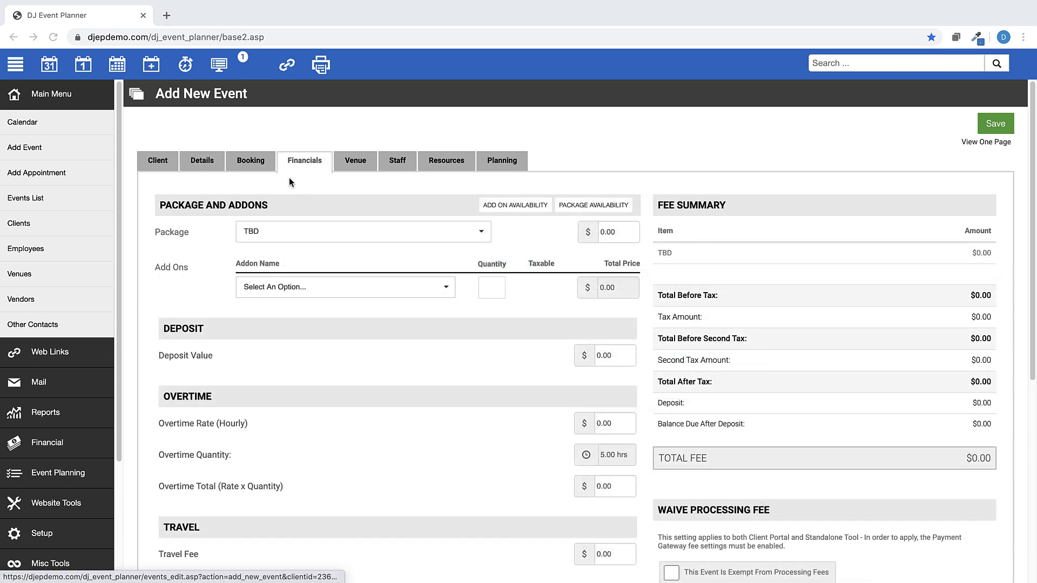
Choose the Basic Bar Package and accept the overtime rate calculation
left_click(262, 234)
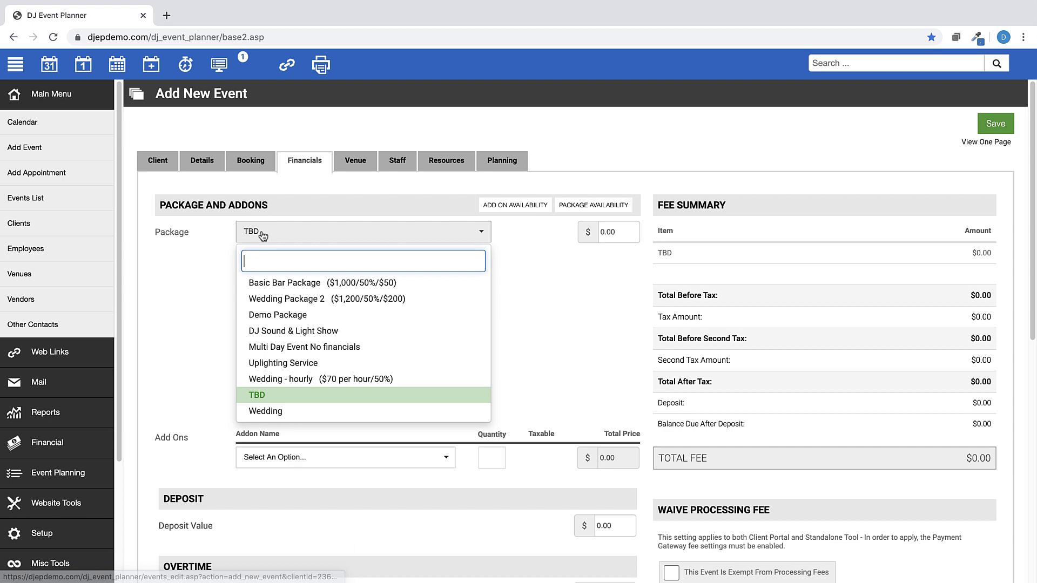
left_click(276, 284)
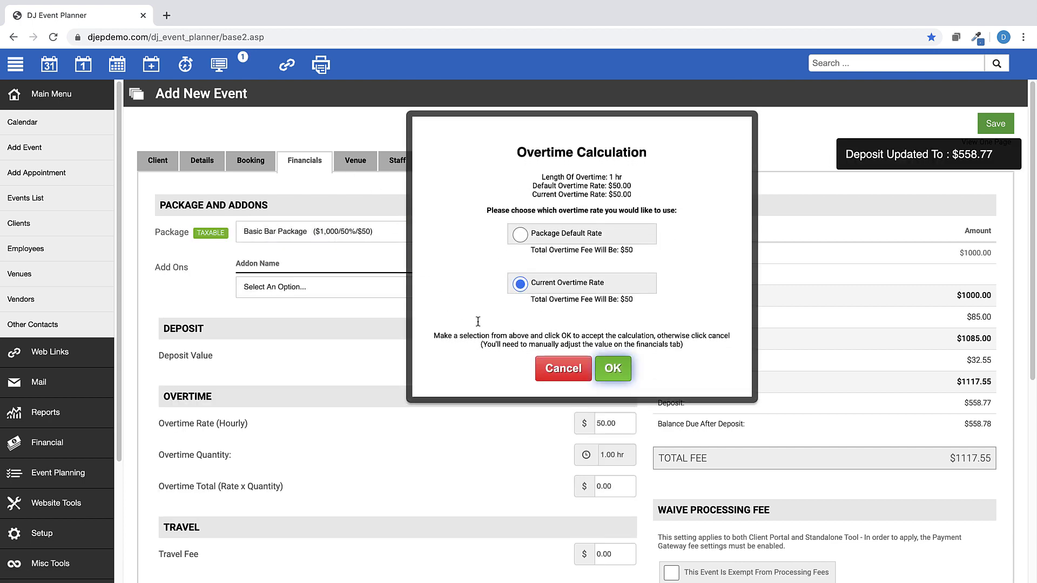
left_click(609, 379)
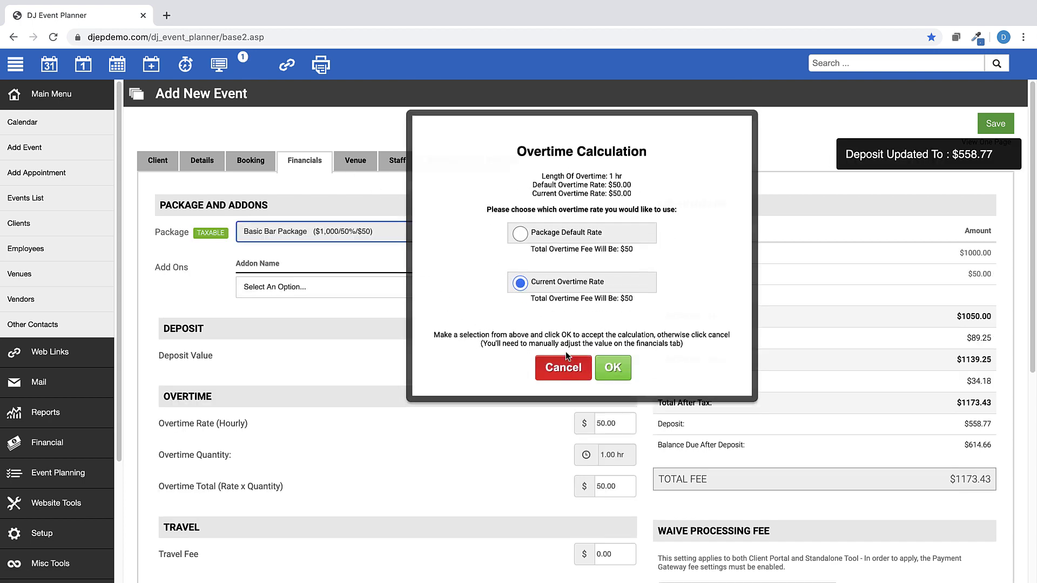
Assign Doctor Fox to the event from the employee availability check
left_click(356, 161)
left_click(397, 162)
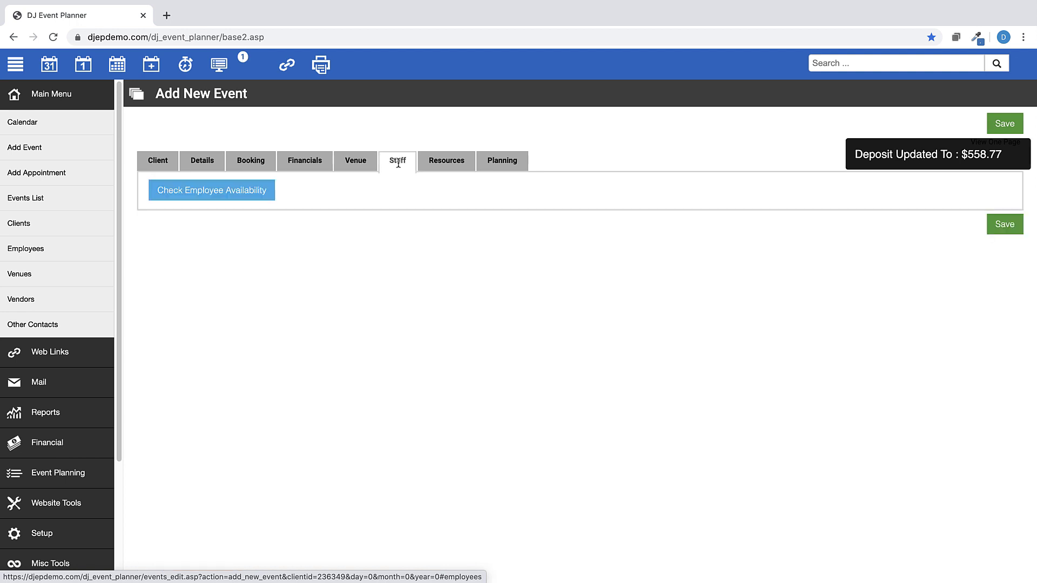
left_click(231, 195)
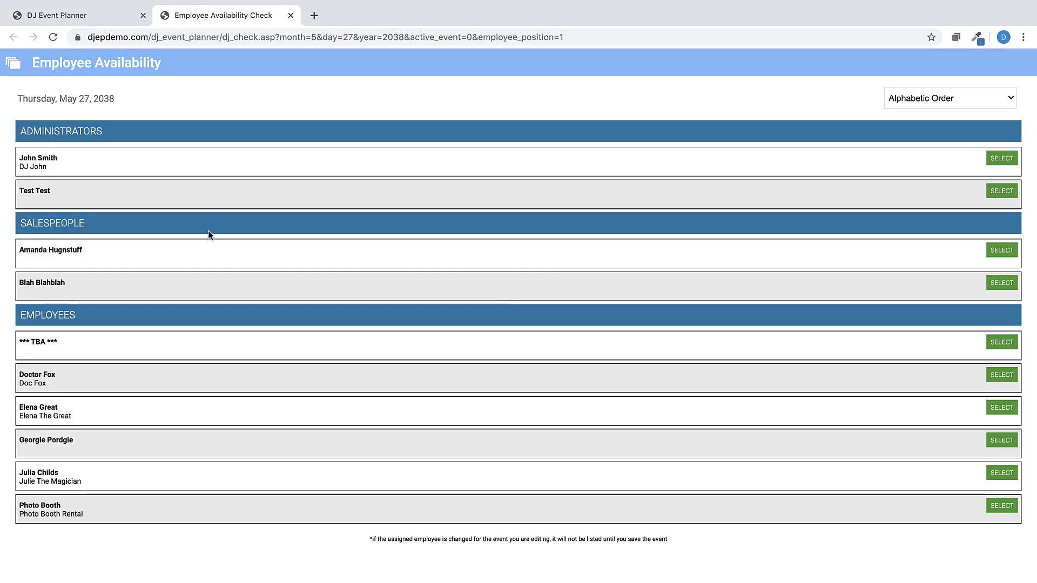
left_click(1002, 375)
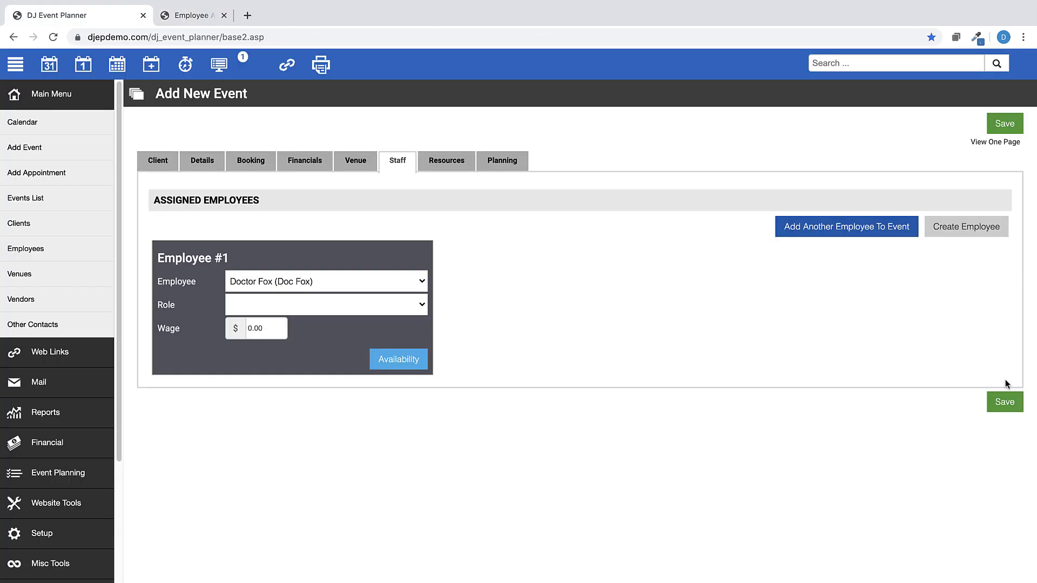
Select the Class Reunion planning form and save the new event
left_click(503, 161)
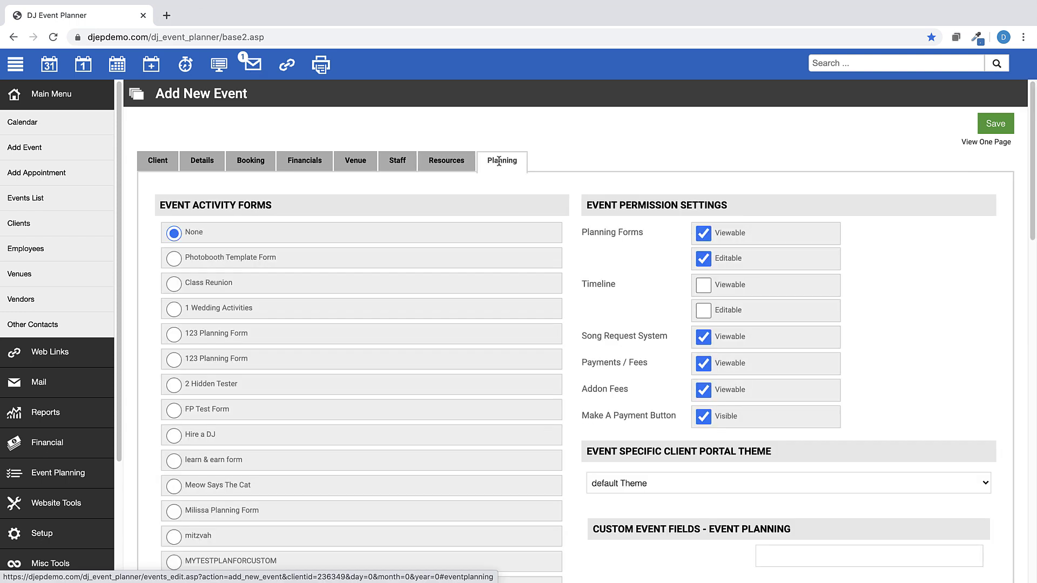
left_click(173, 283)
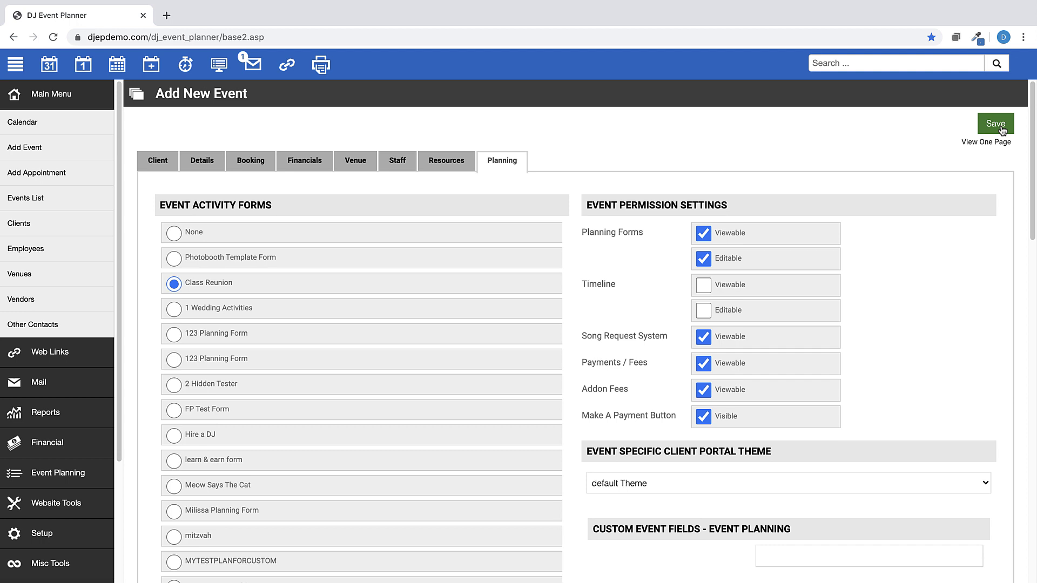
left_click(1002, 131)
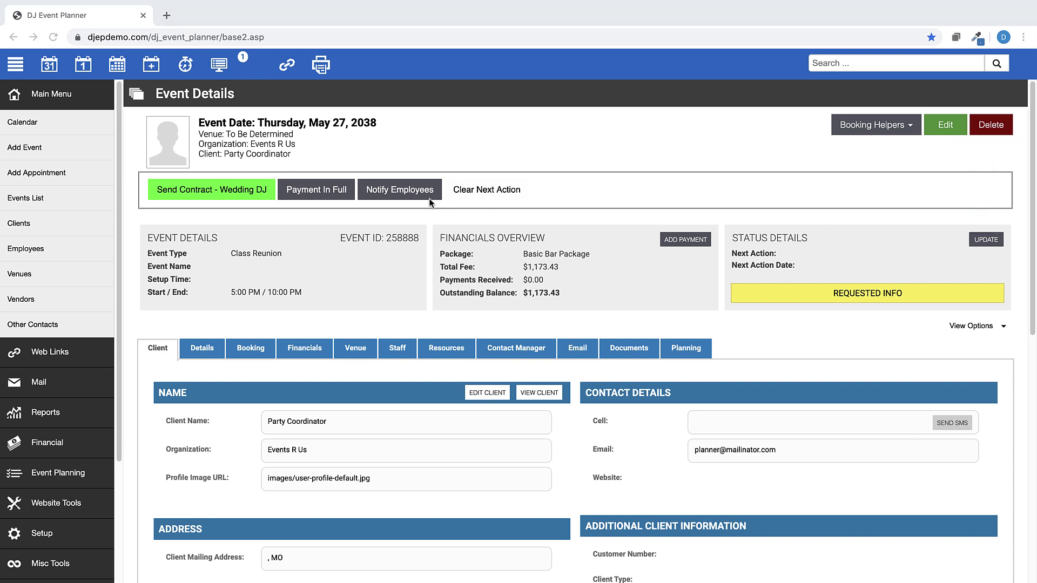
Start adding a planning-only client from the event's Planning Only Access section
left_click(686, 352)
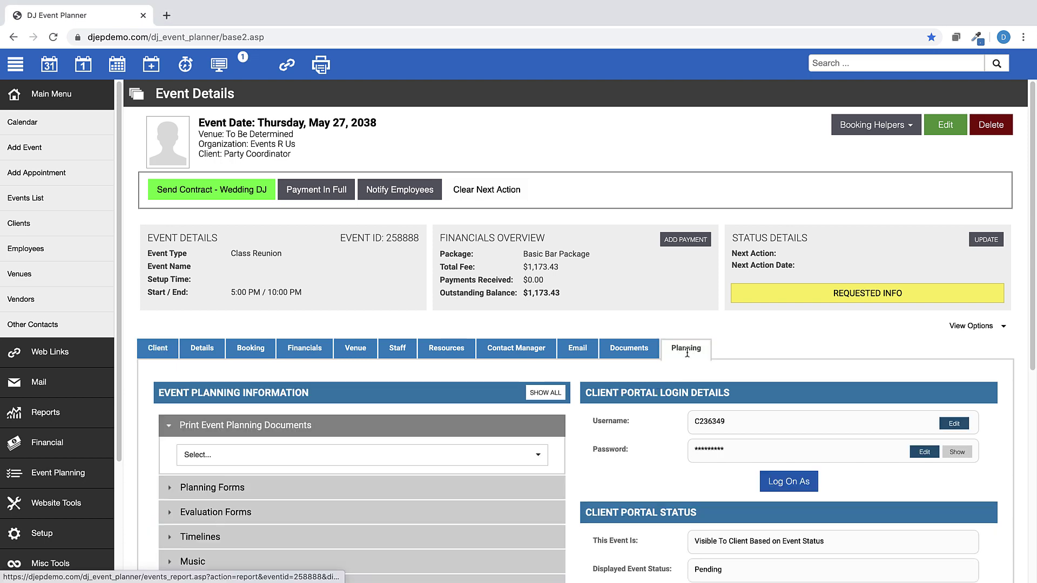
scroll(699, 350, "down", 2)
scroll(699, 350, "down", 3)
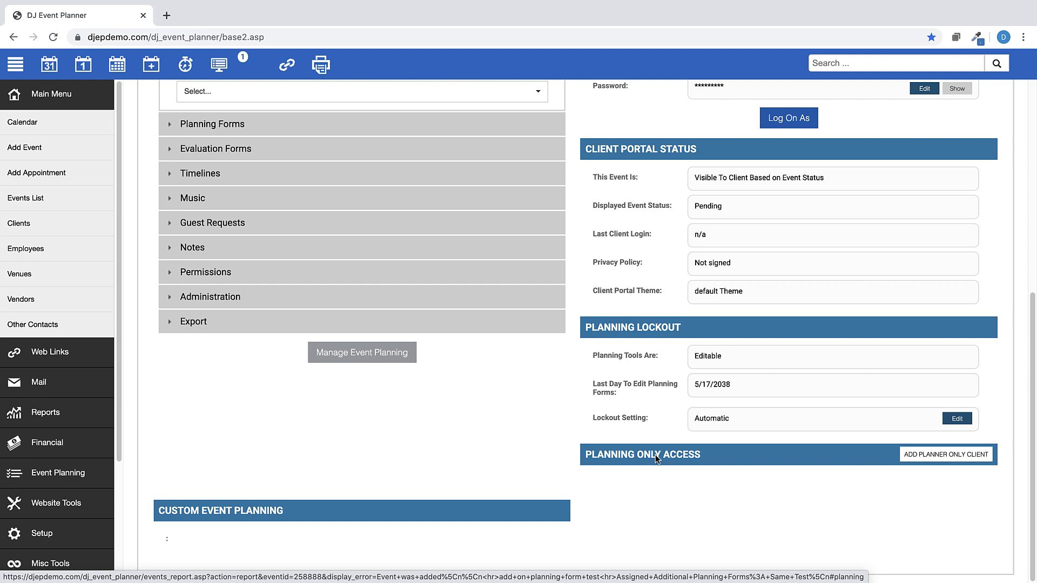
left_click(959, 456)
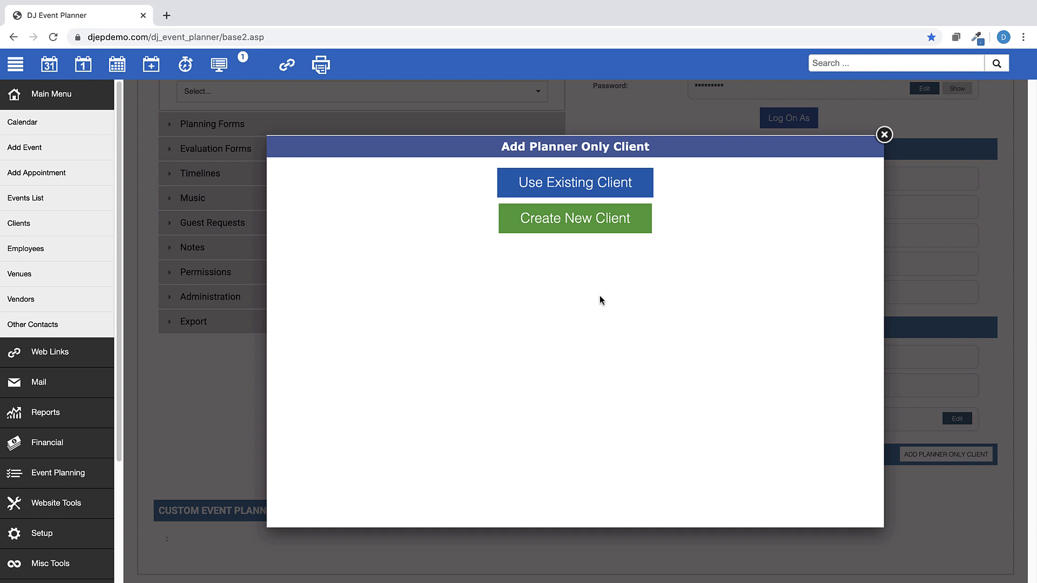
left_click(566, 220)
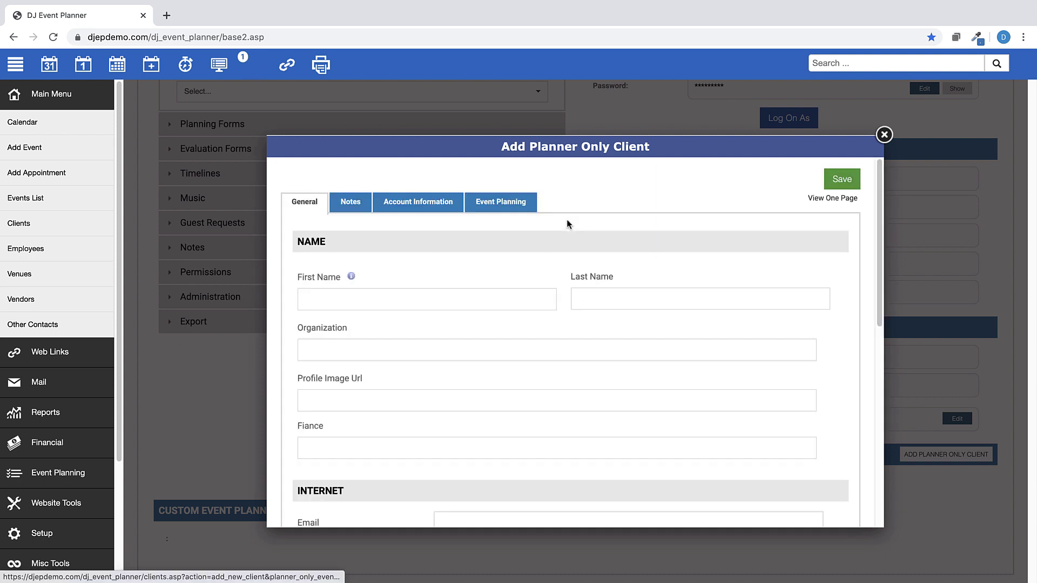
left_click(361, 297)
type("Class")
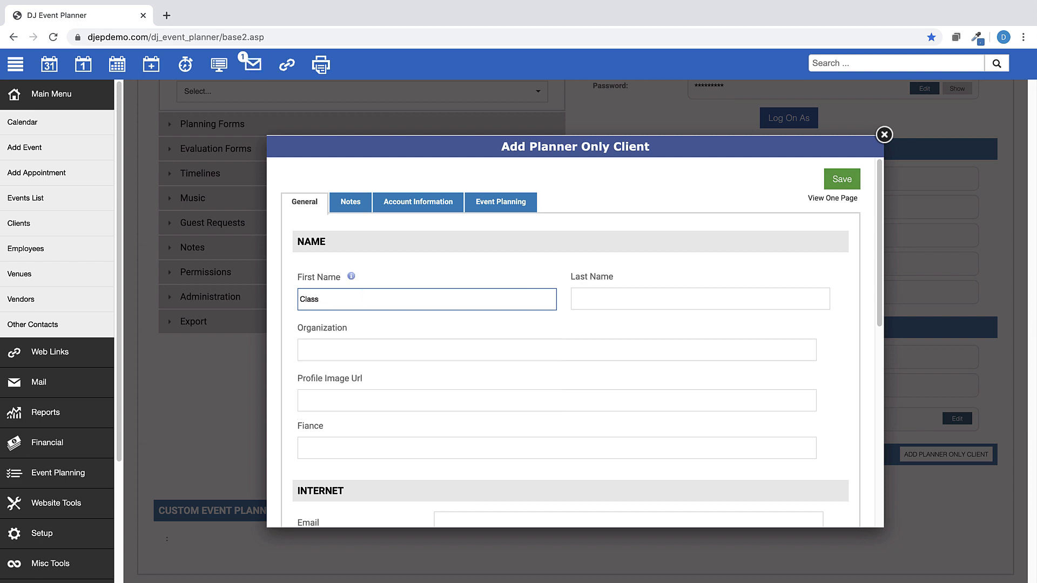
key("Tab")
type("Pre")
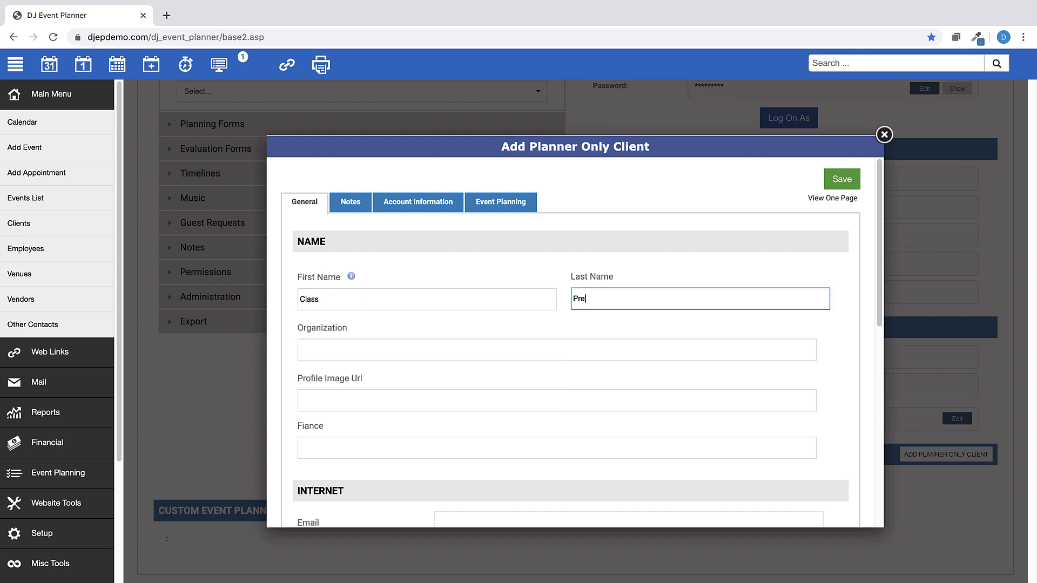
type("sident")
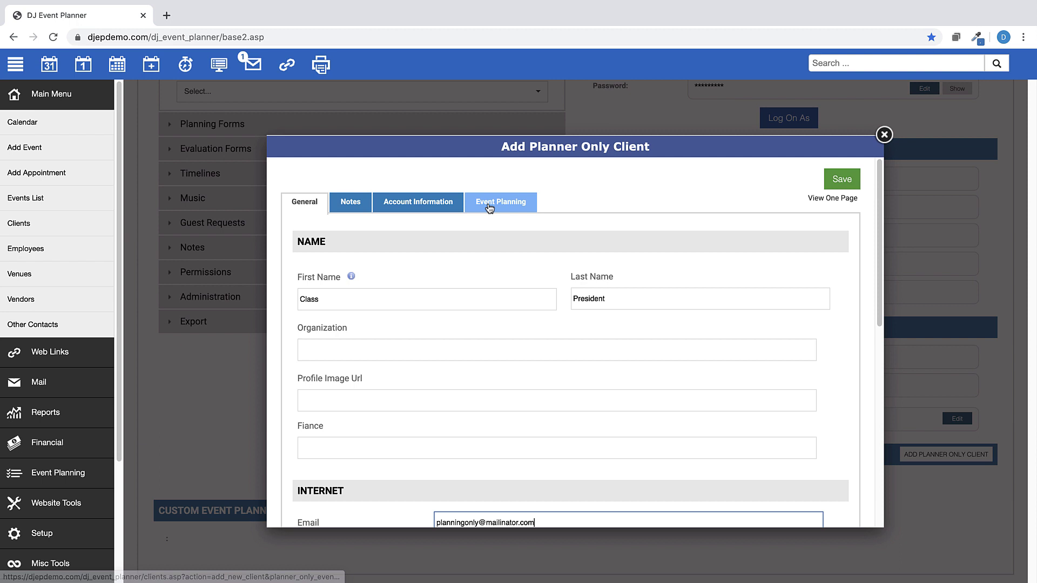
left_click(488, 204)
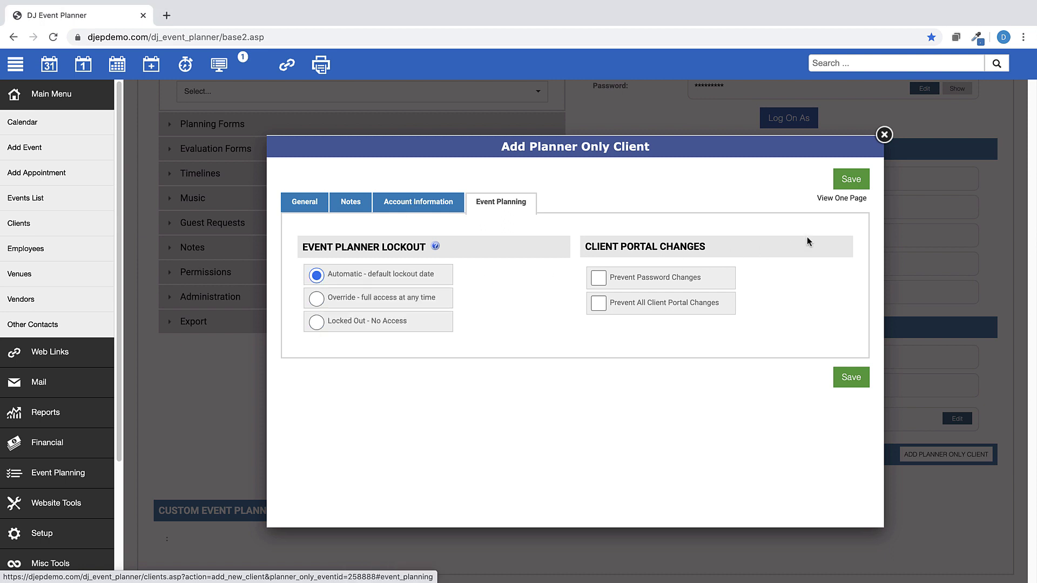
left_click(848, 180)
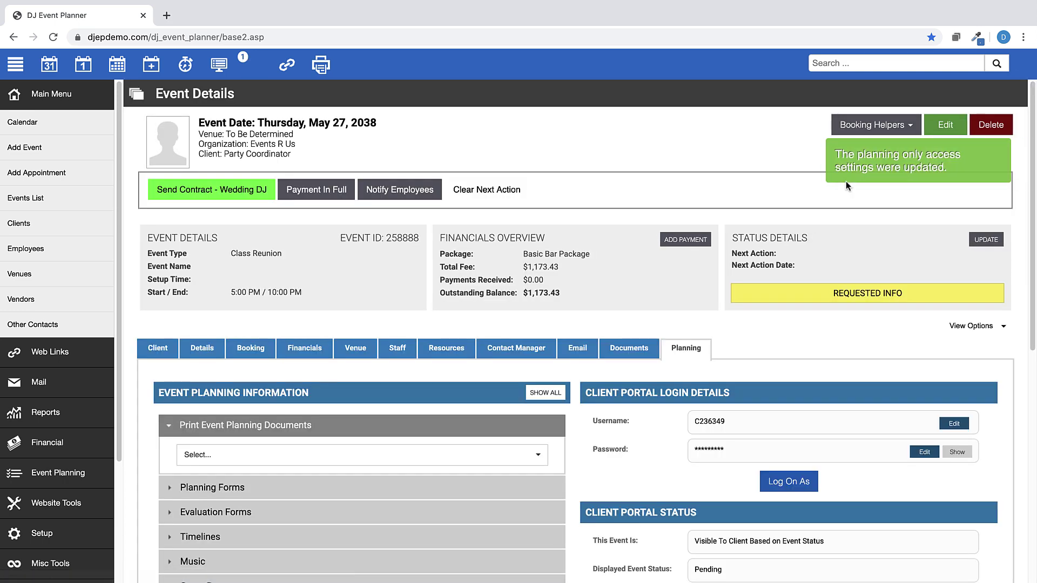
scroll(662, 333, "down", 5)
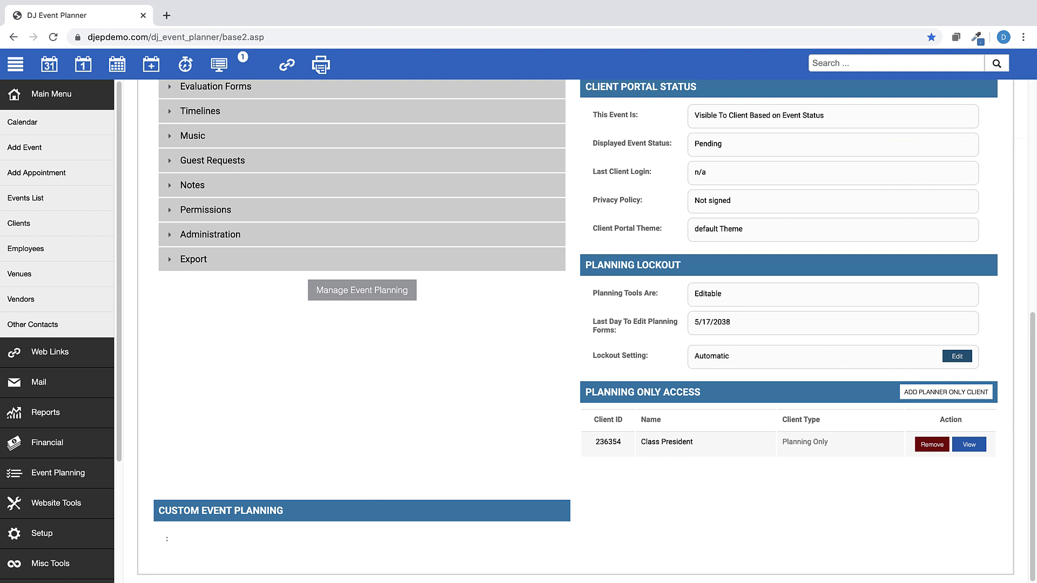
View Class President's record and review its Events, Email and SMS sections
left_click(969, 447)
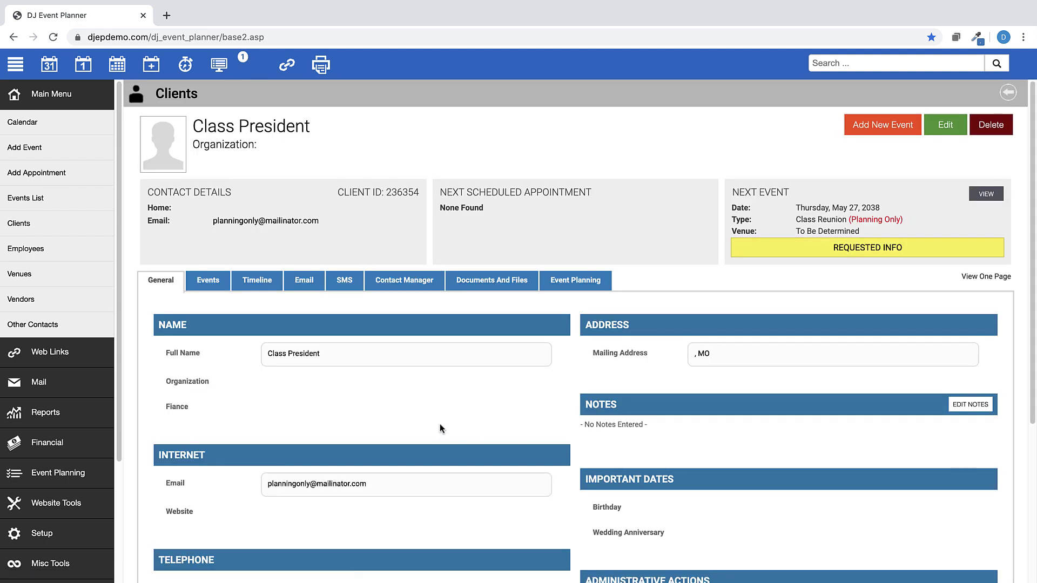
left_click(208, 283)
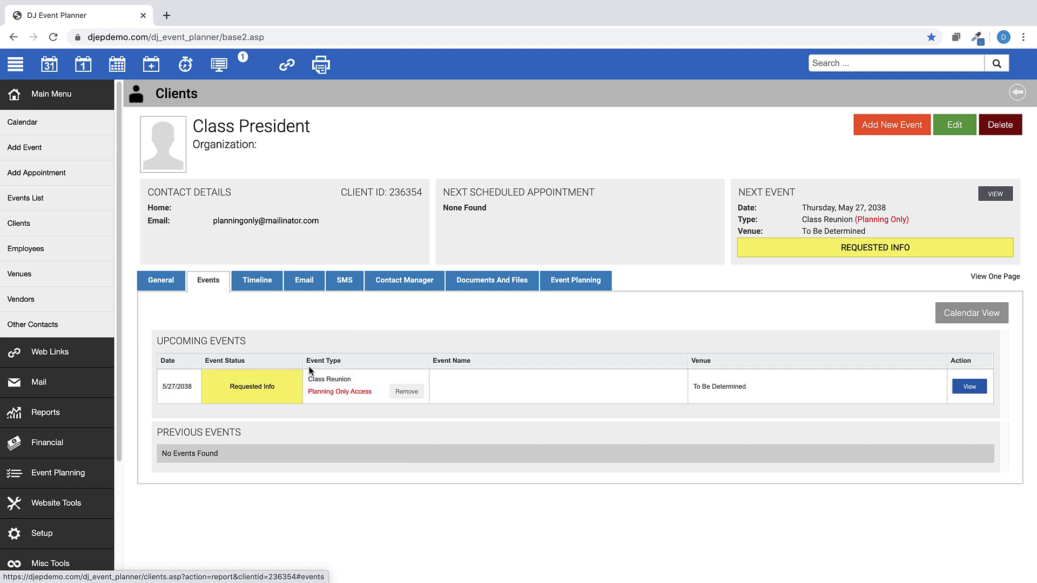
left_click(308, 280)
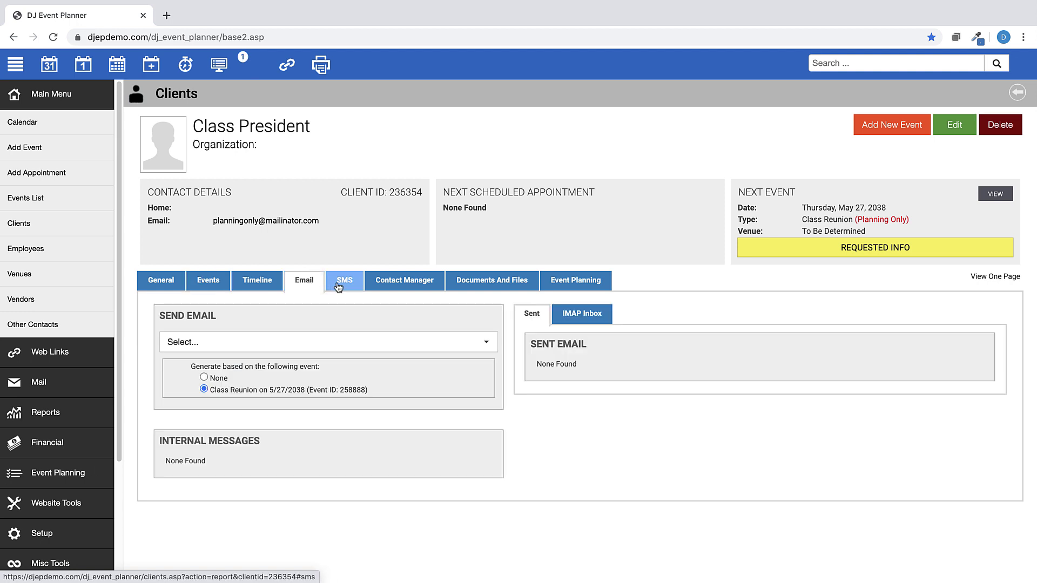
left_click(345, 282)
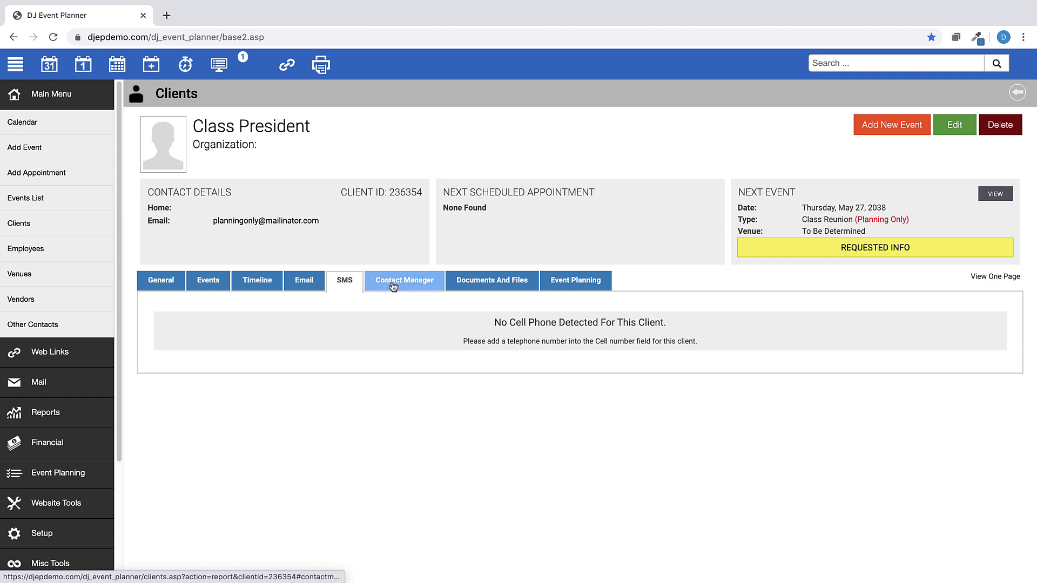
Review Contact Manager, Documents and Files, and the portal login details under Event Planning
left_click(393, 287)
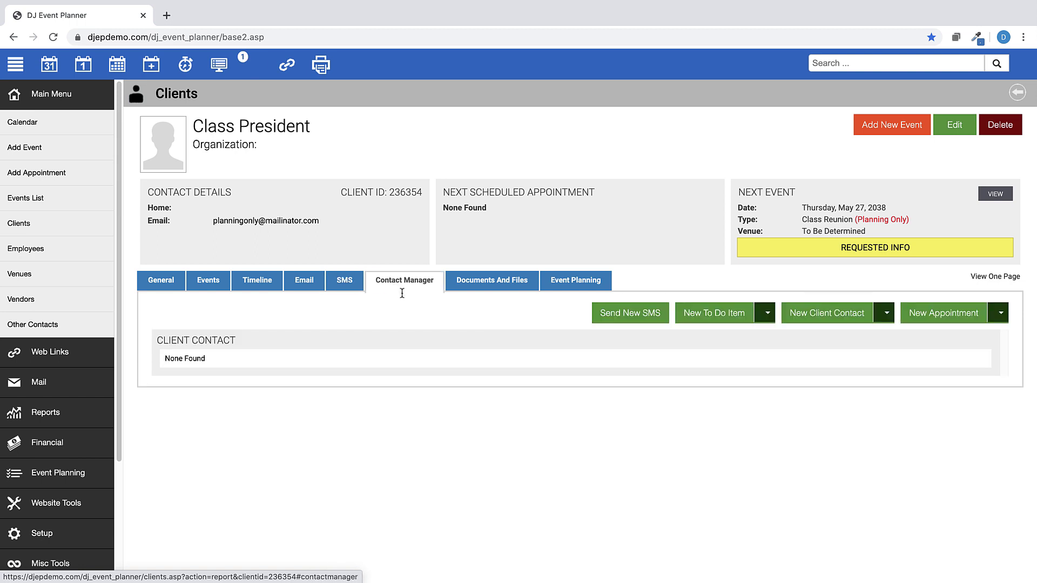
left_click(490, 282)
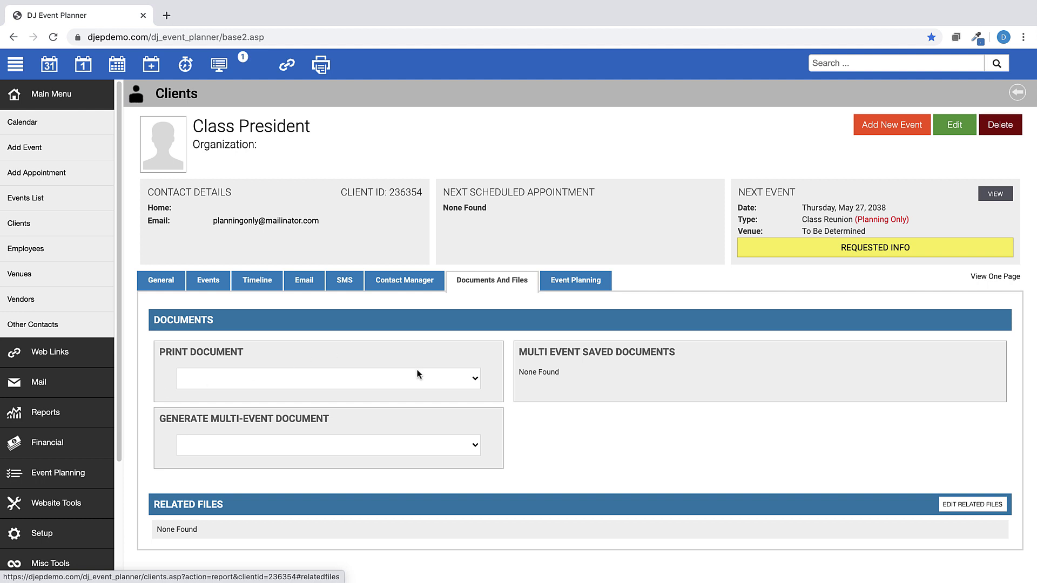
left_click(603, 281)
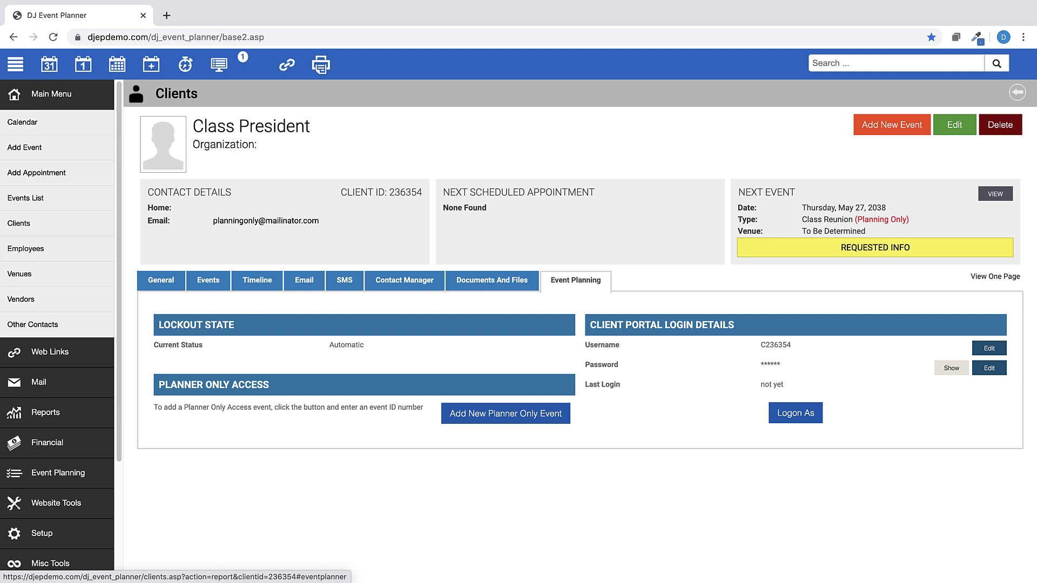
Return to the calendar and reopen the Clients list from the main menu
left_click(70, 96)
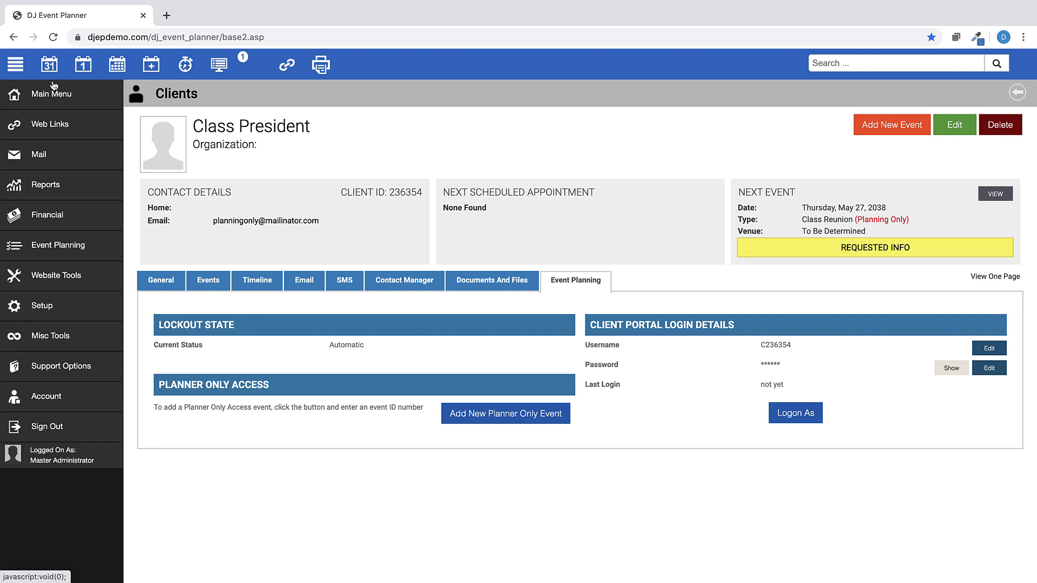
left_click(51, 73)
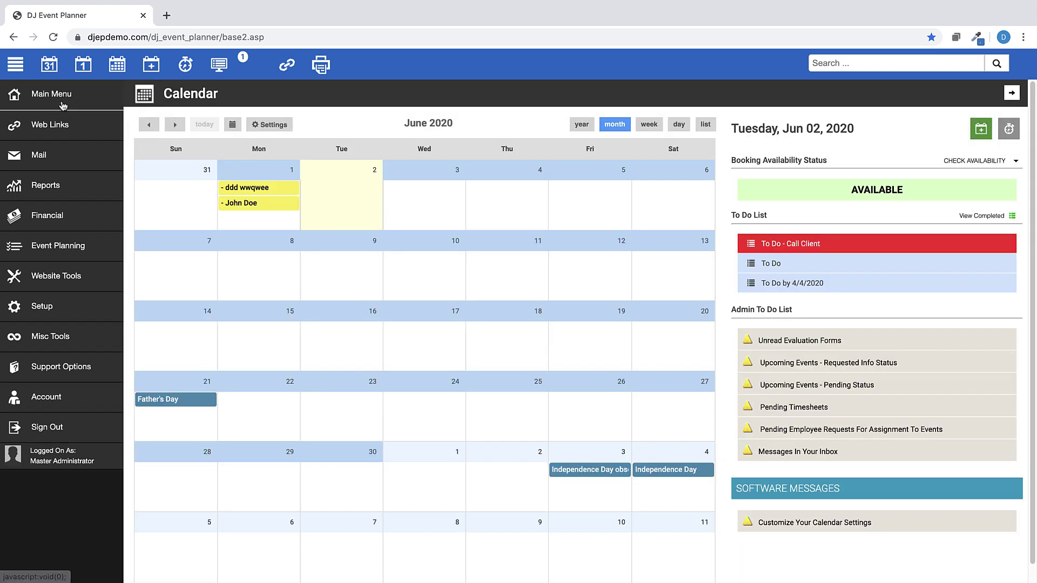
left_click(64, 96)
left_click(30, 222)
Search 'party', open Party Coordinator's record and view its event planning login details
left_click(202, 162)
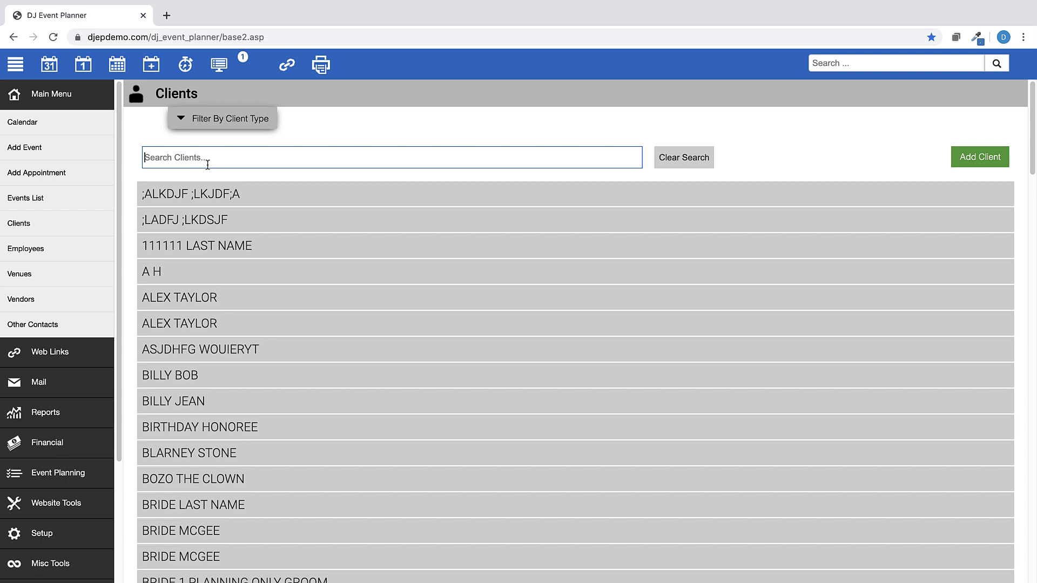
type("party")
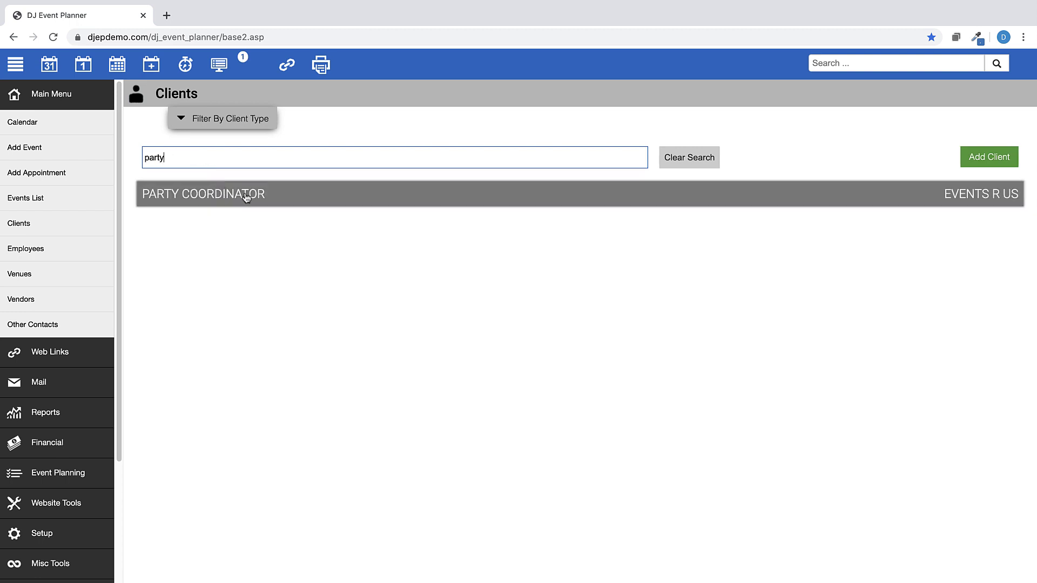
left_click(245, 196)
left_click(997, 225)
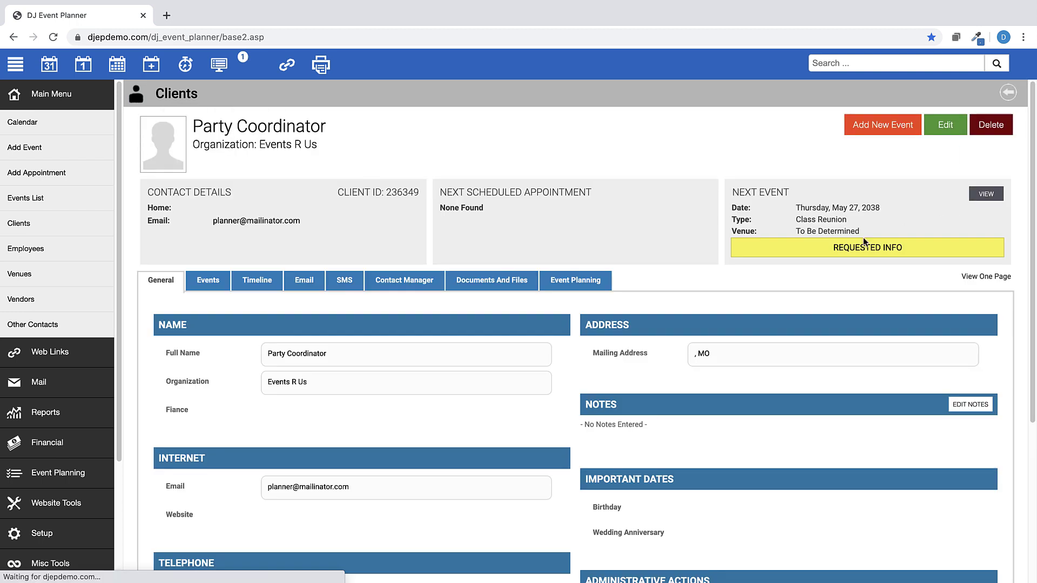
left_click(599, 287)
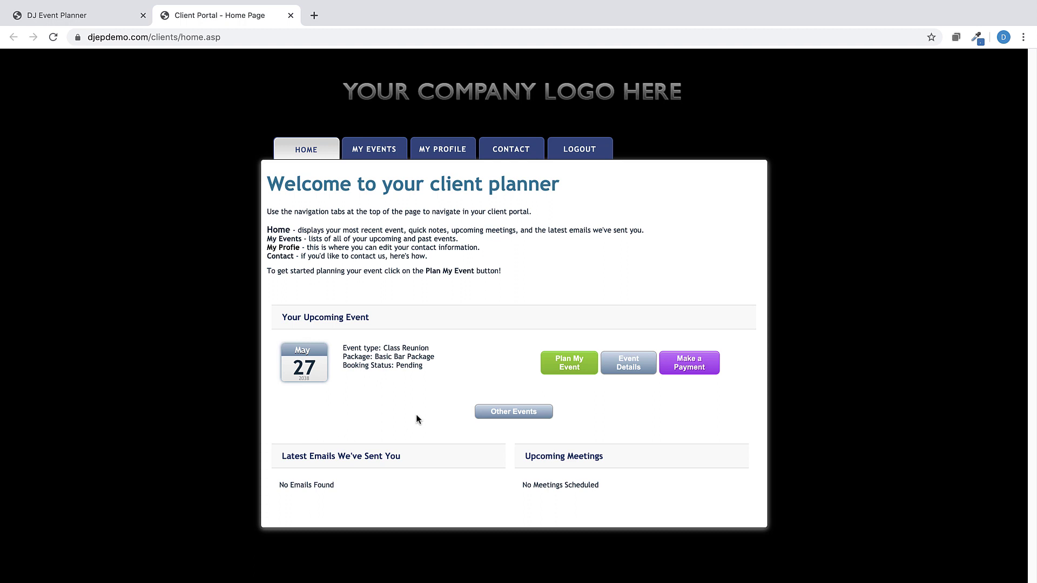
In the main client's portal, view the Class Reunion's planning and details, returning to My Events
left_click(518, 419)
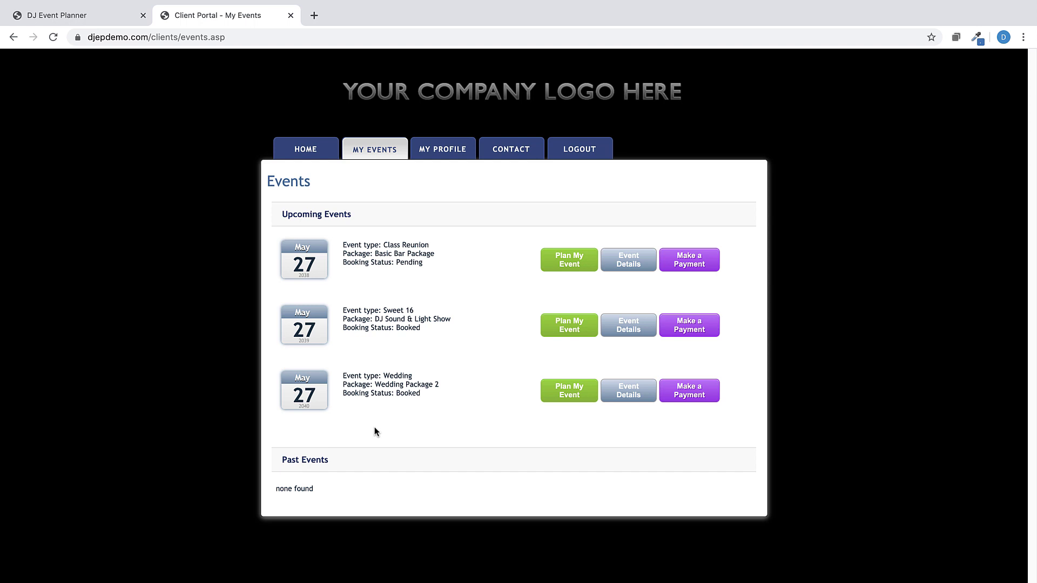
left_click(571, 267)
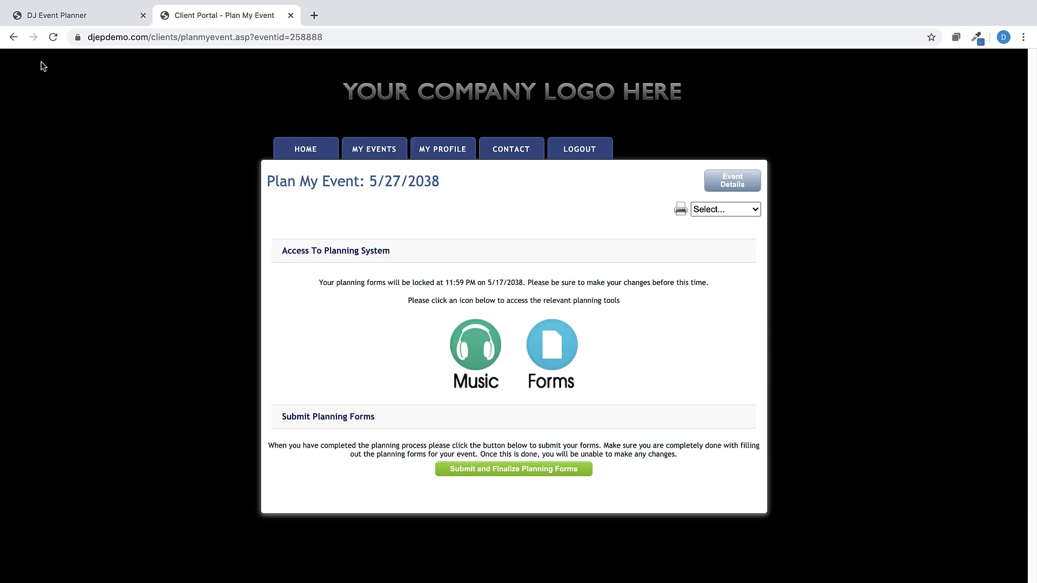
left_click(13, 37)
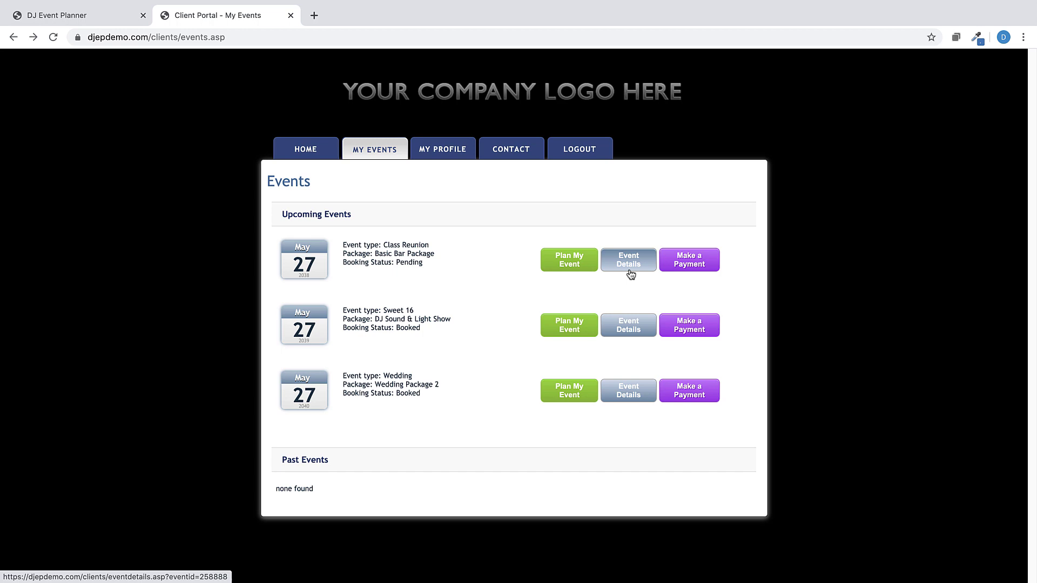
left_click(629, 268)
scroll(584, 381, "down", 1)
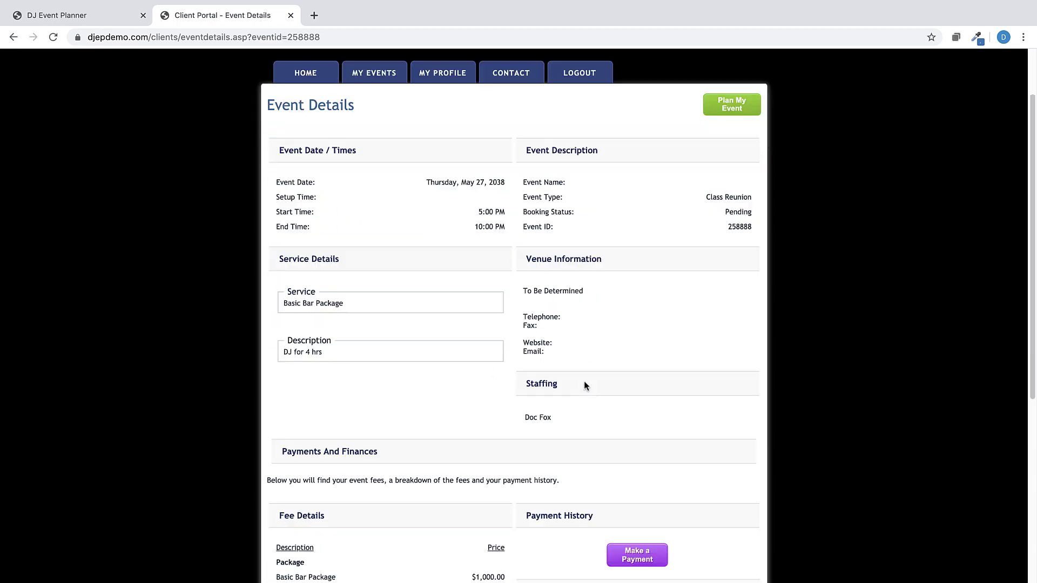
scroll(584, 381, "down", 1)
scroll(584, 381, "down", 1)
scroll(584, 381, "down", 2)
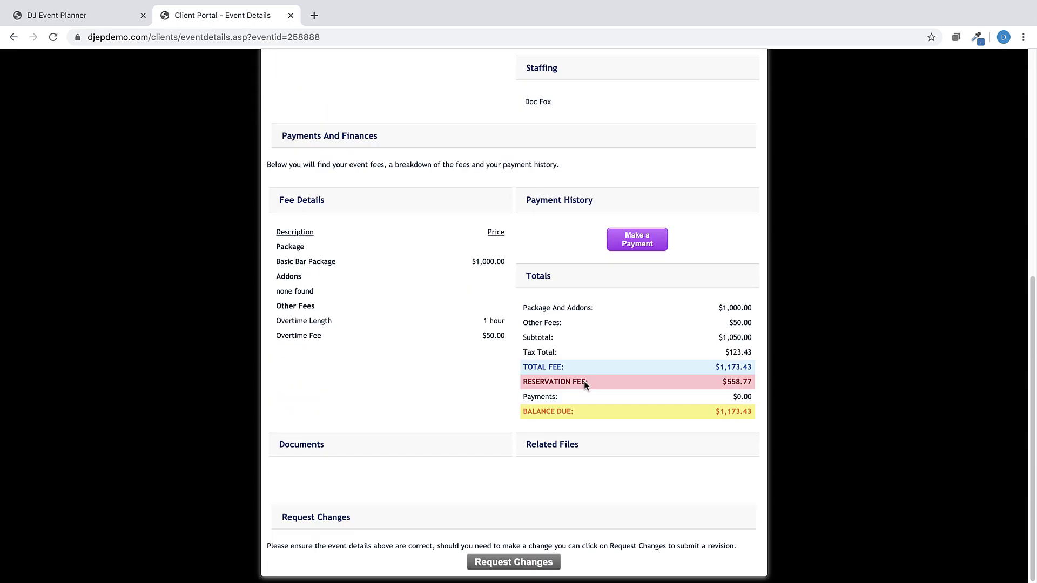
scroll(595, 401, "up", 1)
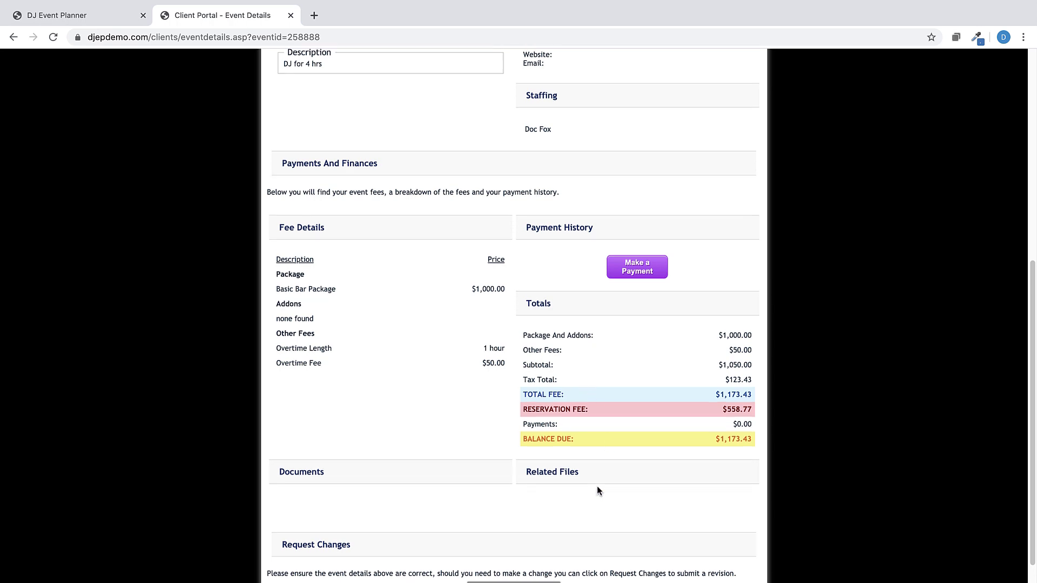
scroll(598, 486, "up", 1)
scroll(596, 483, "up", 1)
scroll(596, 481, "up", 1)
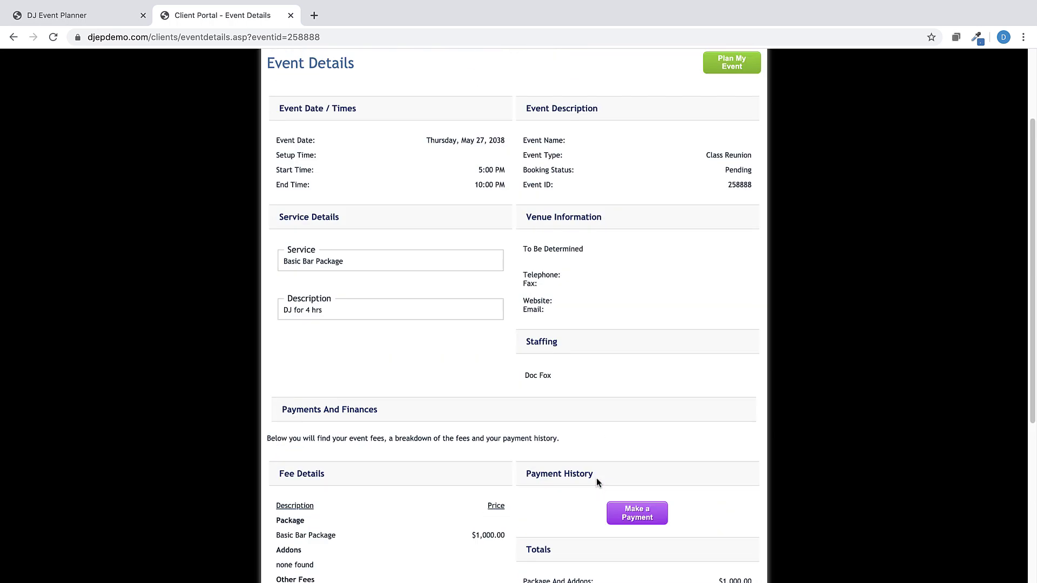
scroll(597, 482, "up", 1)
left_click(14, 37)
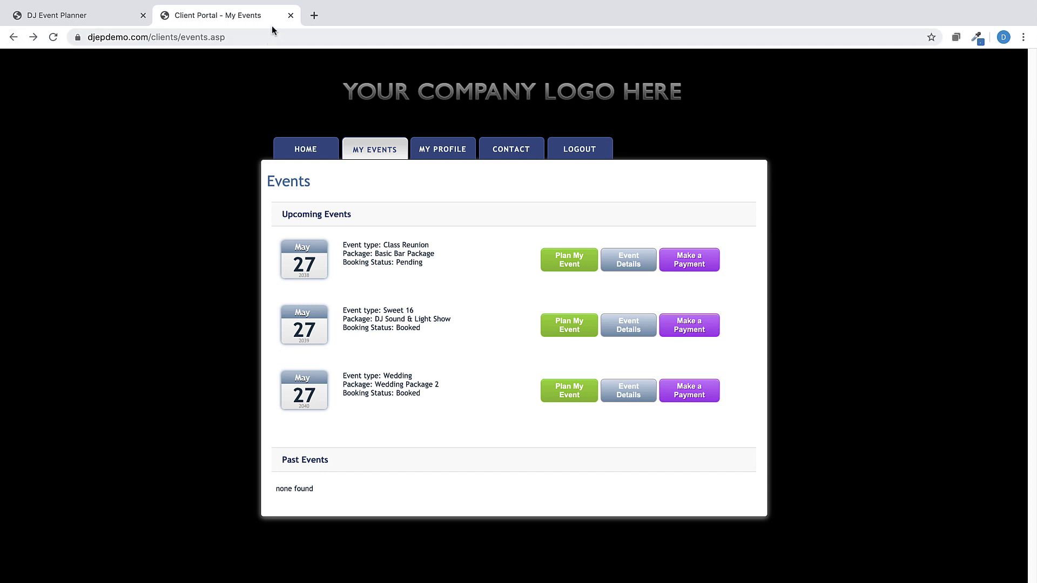
Close the portal, reopen the Class Reunion event's Planning and view Class President's record
left_click(290, 15)
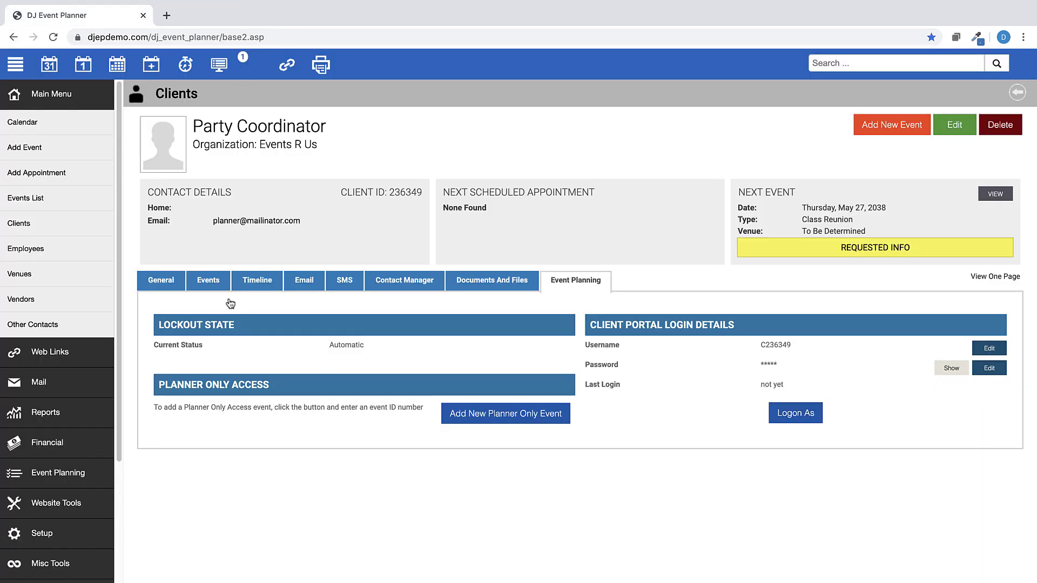
left_click(208, 281)
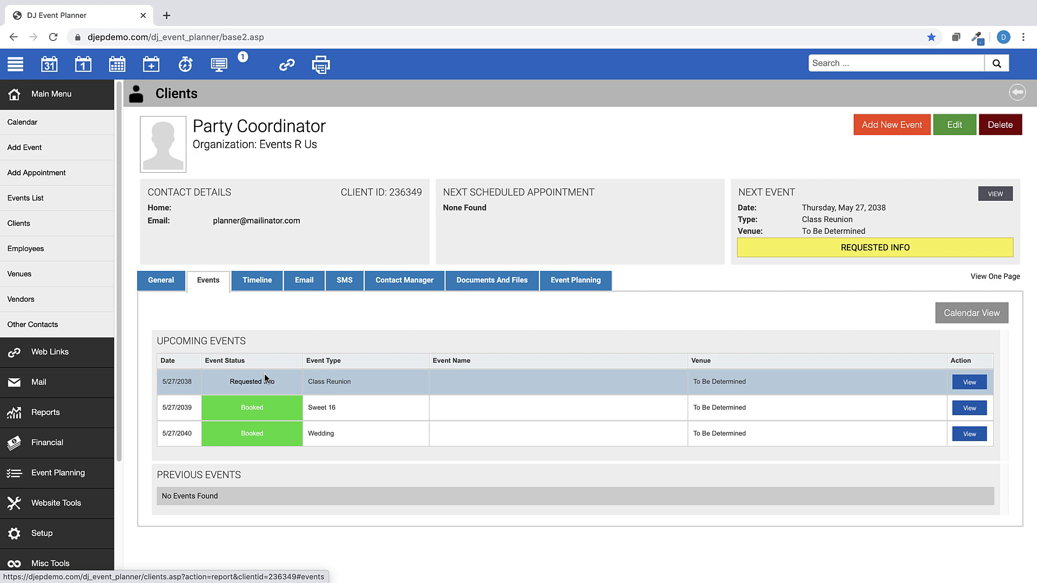
left_click(970, 383)
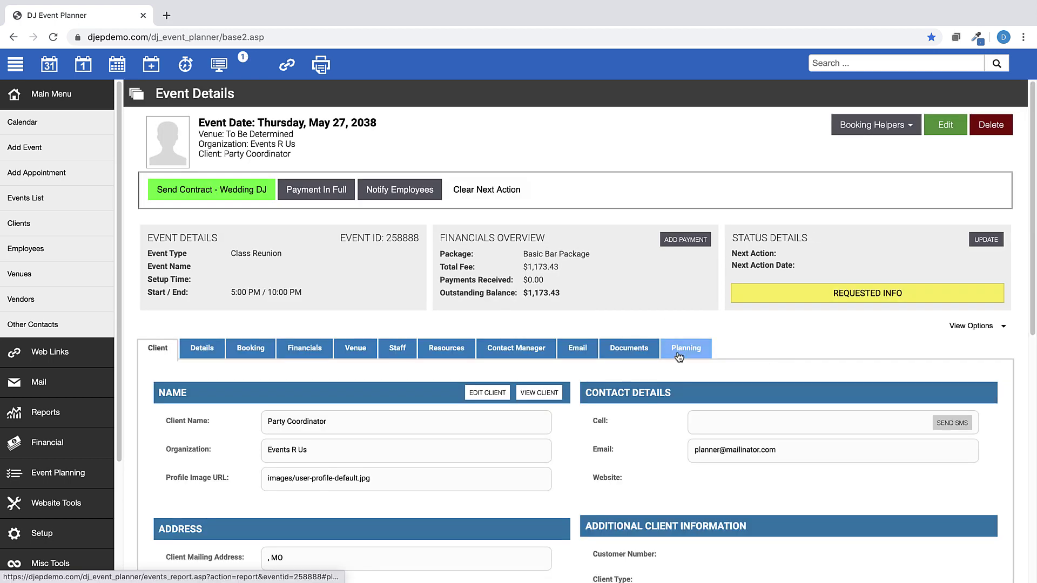
left_click(679, 357)
scroll(682, 351, "down", 3)
scroll(682, 351, "down", 2)
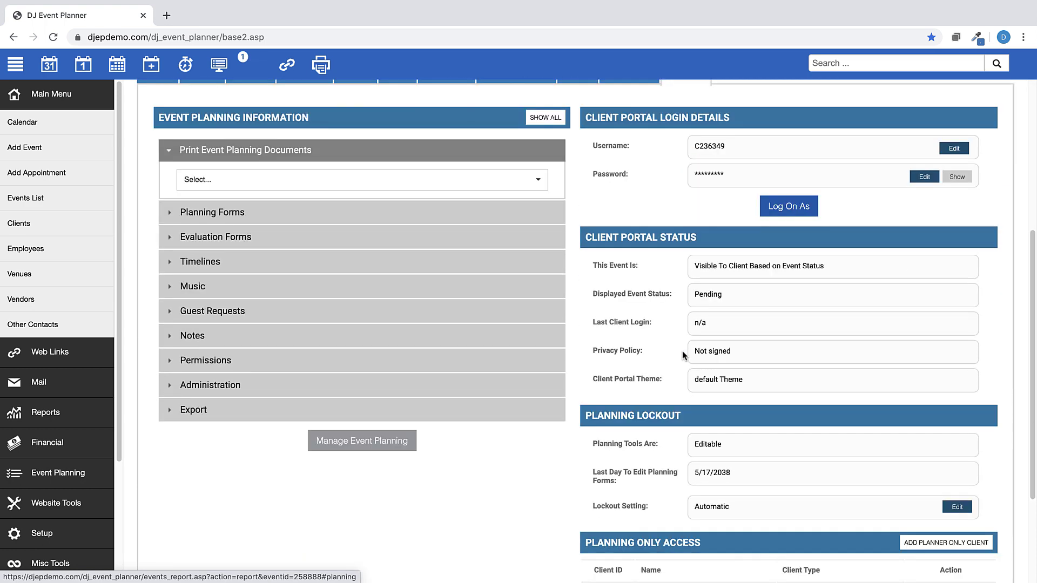
scroll(683, 351, "down", 2)
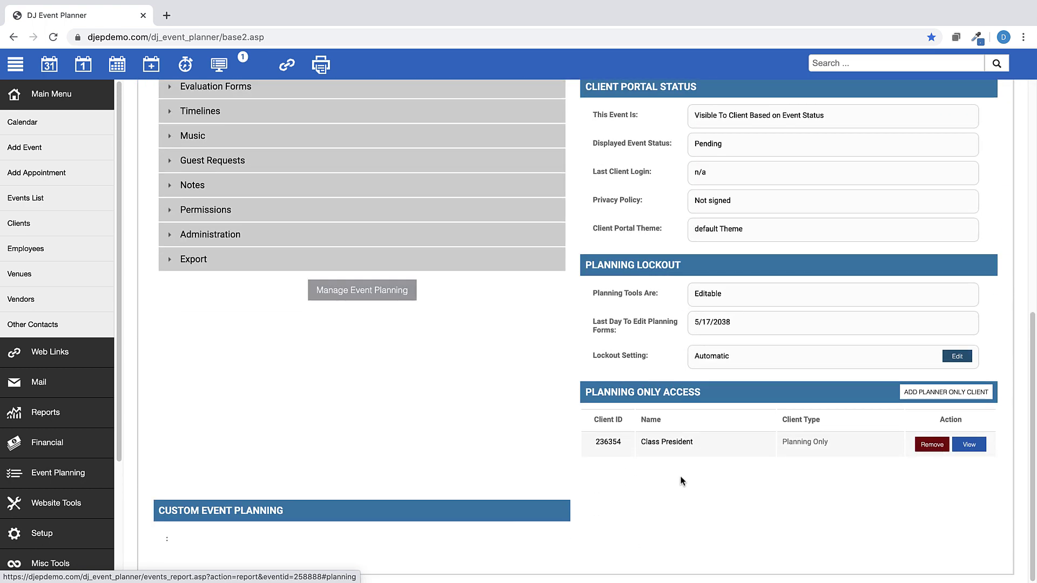
left_click(970, 447)
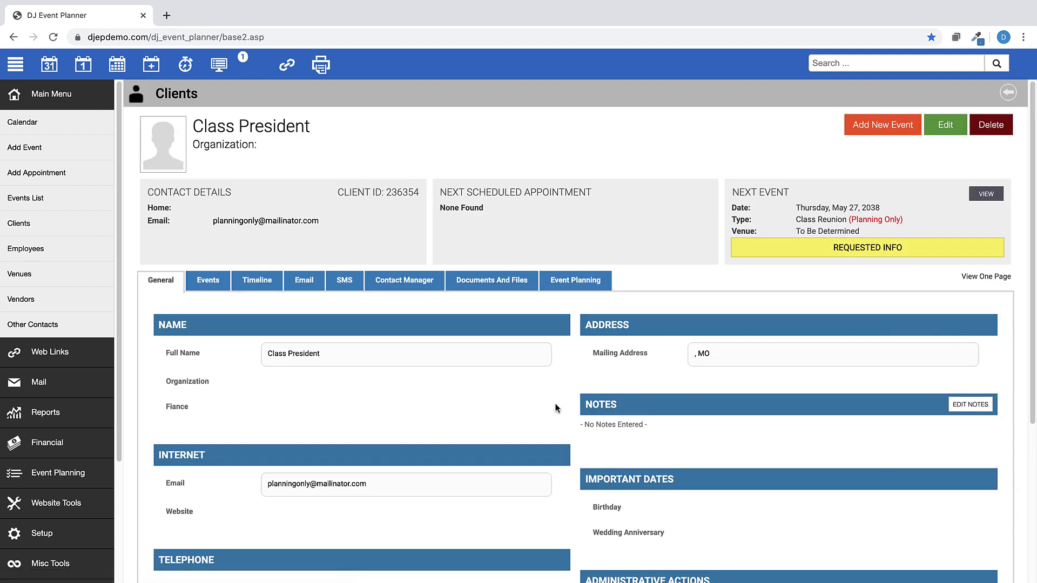
Log on to the portal as Class President and enter planning for the Class Reunion
left_click(585, 290)
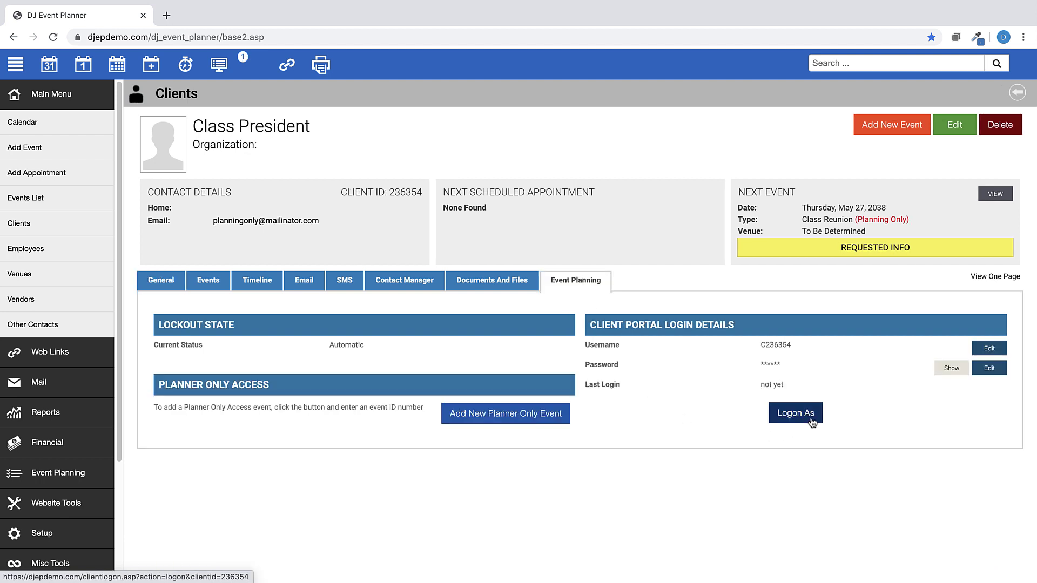
left_click(795, 413)
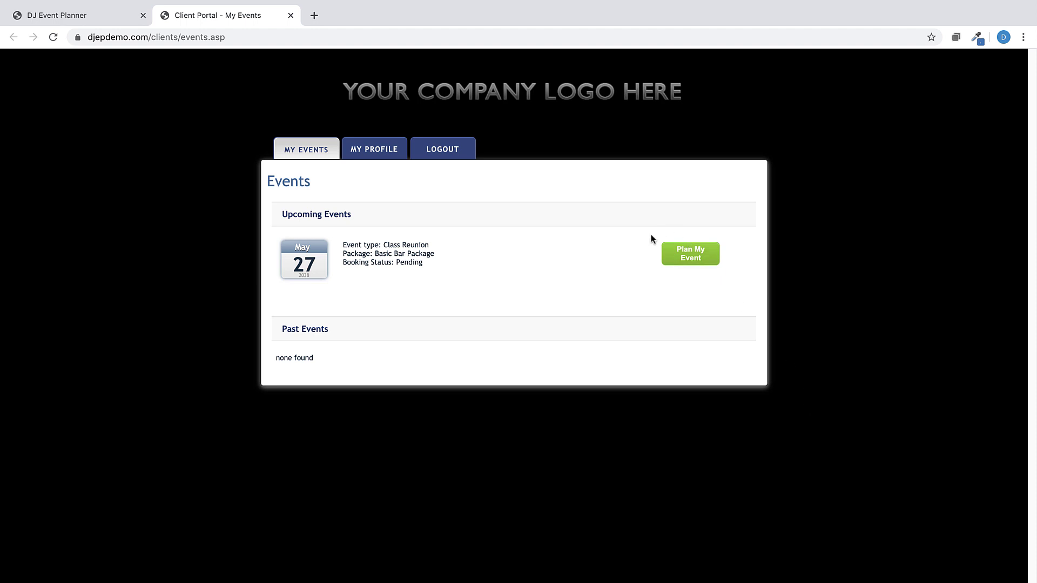
left_click(696, 261)
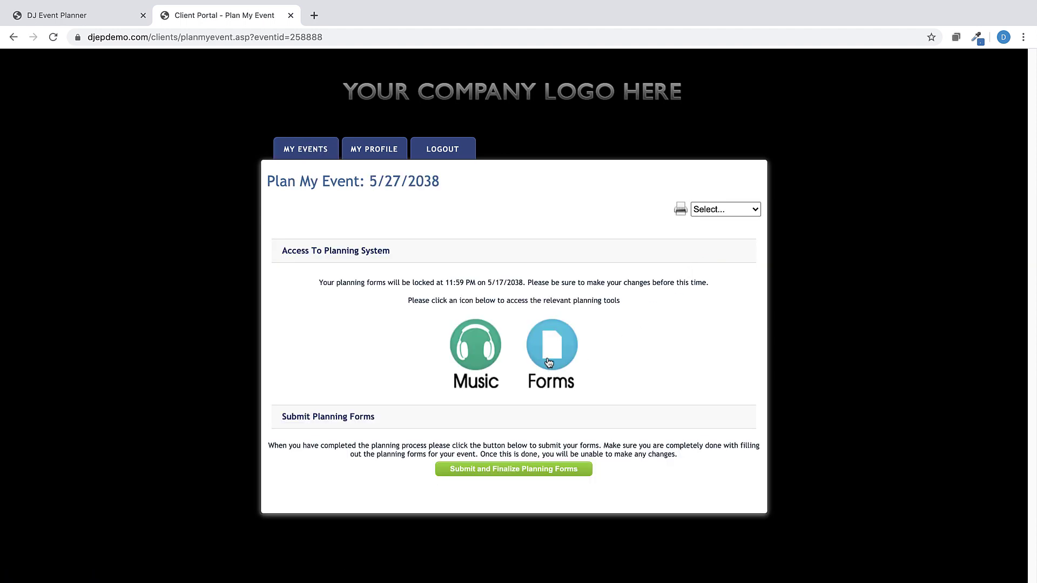
Show the available planning forms and the music request options
left_click(548, 357)
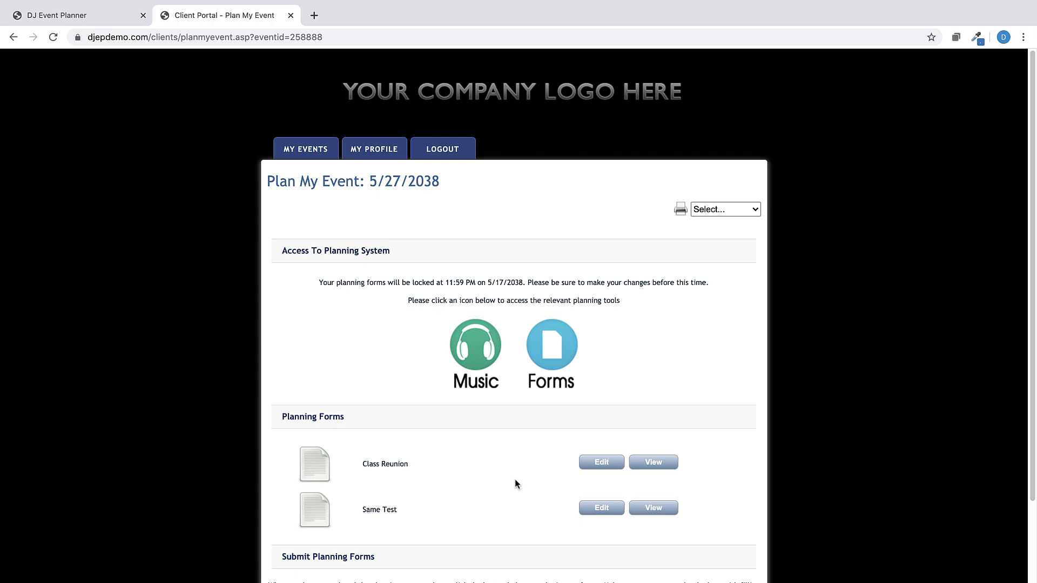
scroll(515, 484, "down", 1)
scroll(515, 484, "down", 2)
scroll(515, 484, "up", 3)
left_click(474, 351)
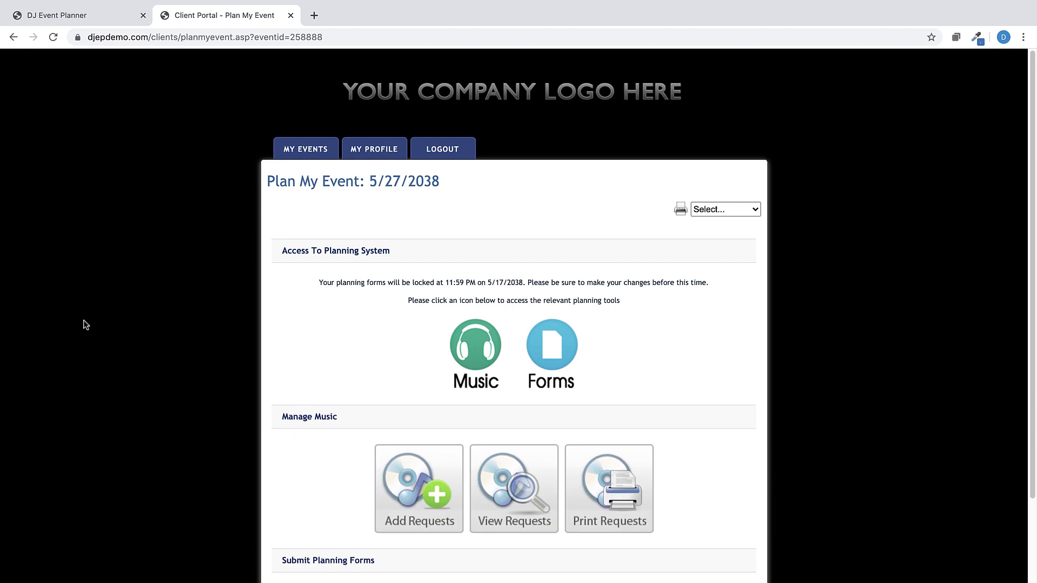
Close the portal and bring up the Event Planner Account template from Setup > Emails
left_click(290, 15)
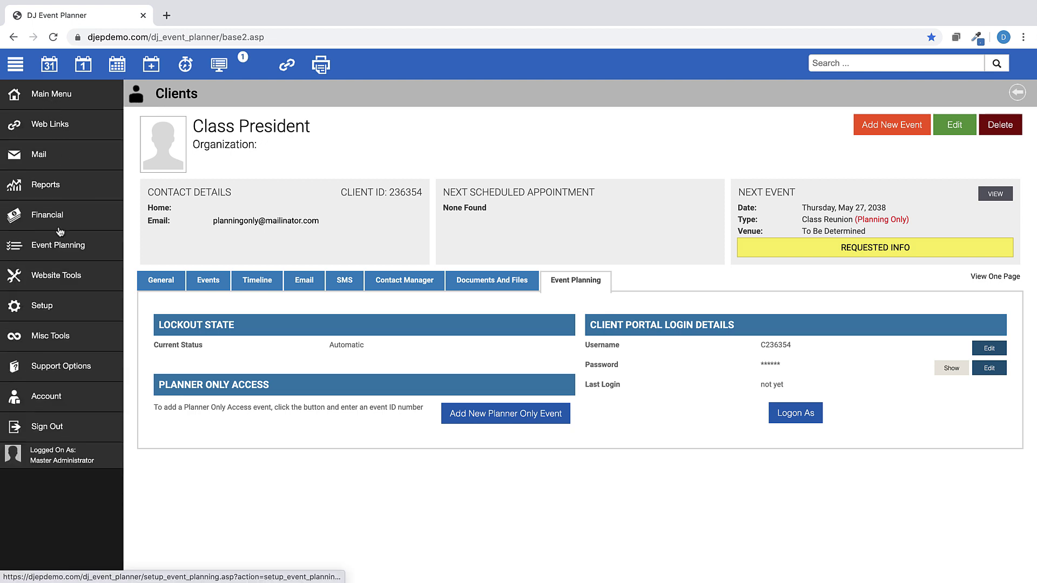
left_click(36, 311)
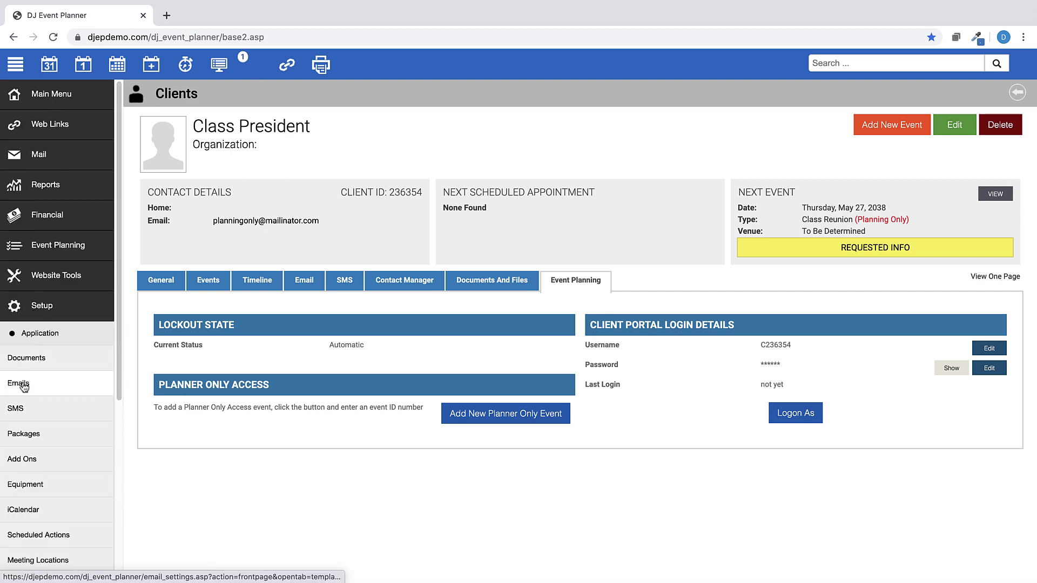
left_click(23, 384)
scroll(340, 392, "down", 10)
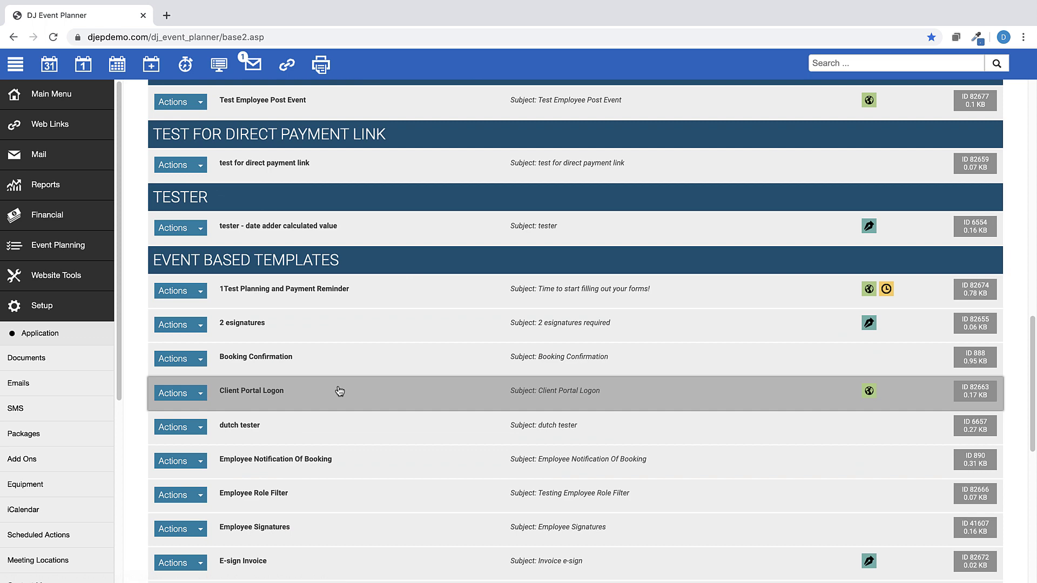
scroll(364, 450, "down", 2)
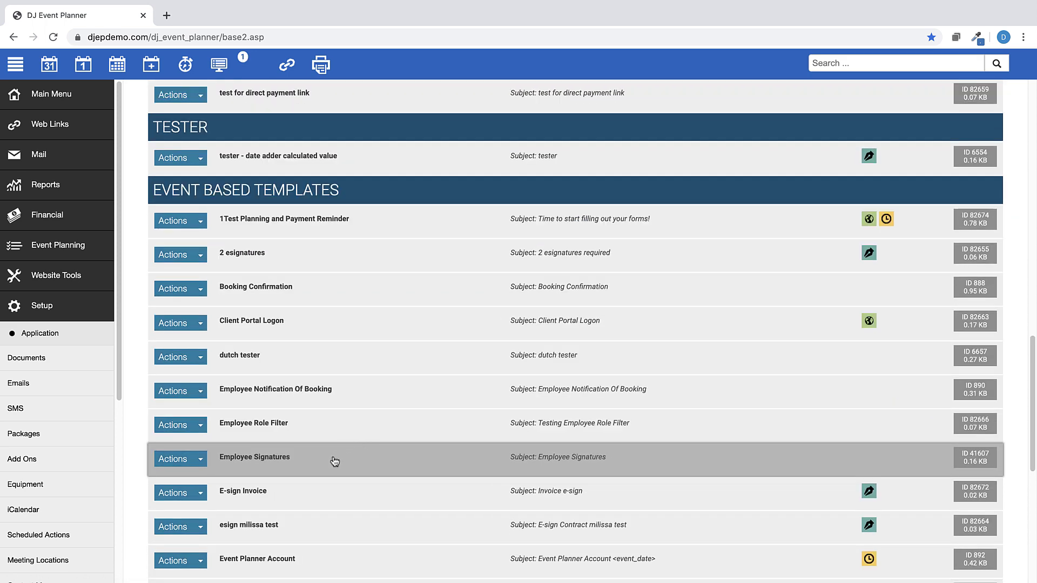
left_click(270, 559)
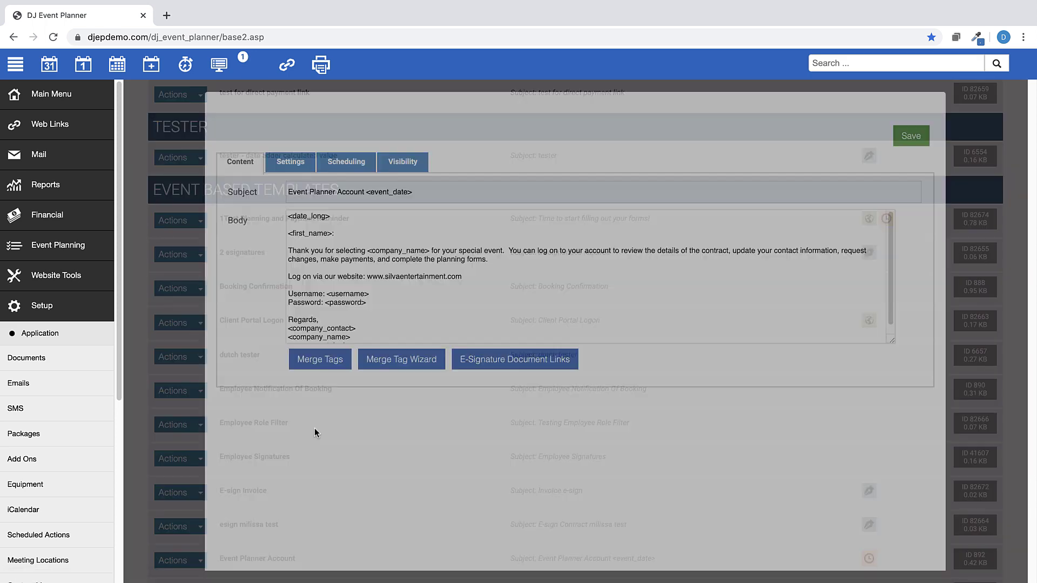
Review the template's Settings and Scheduling send-to recipients, then return to the June 2020 calendar
left_click(290, 161)
scroll(705, 511, "down", 2)
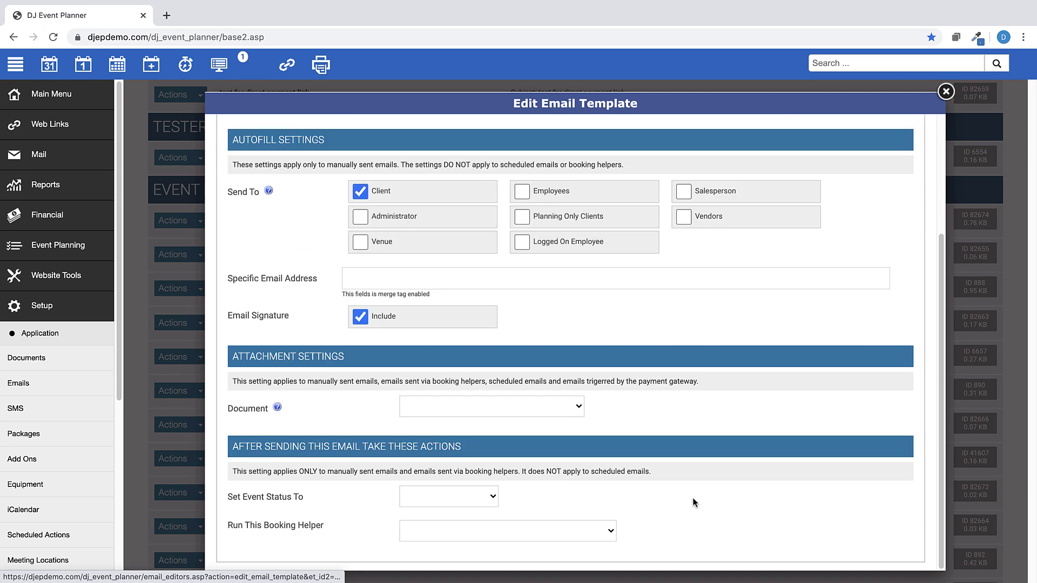
scroll(576, 305, "up", 2)
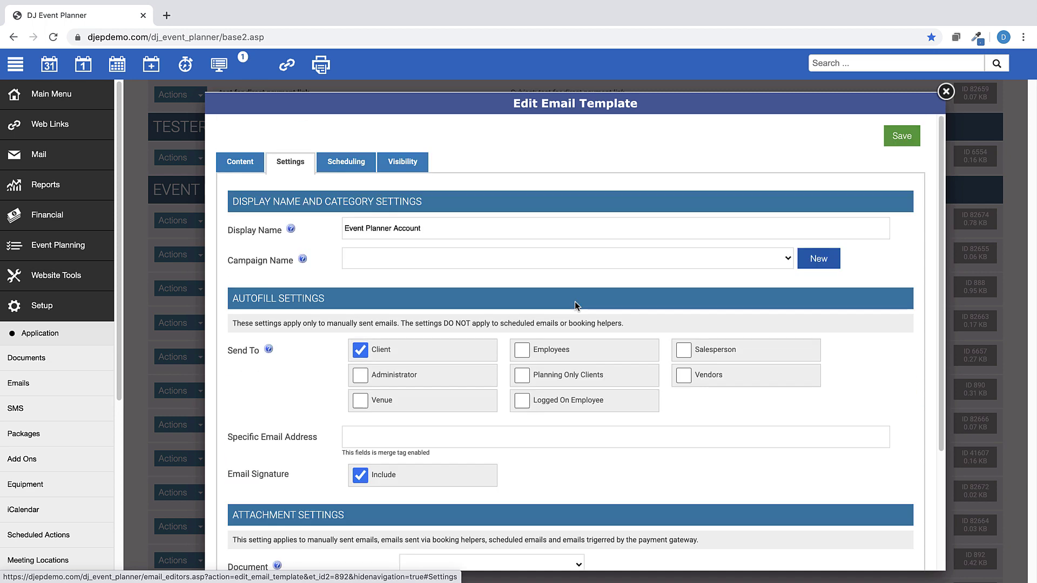
left_click(346, 160)
scroll(321, 512, "down", 5)
scroll(466, 505, "down", 3)
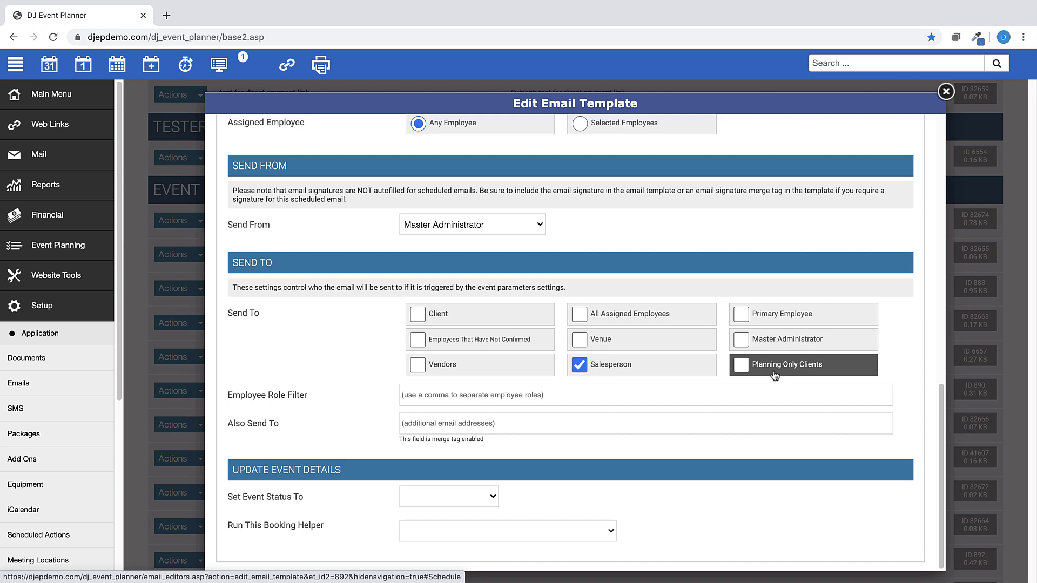
left_click(50, 65)
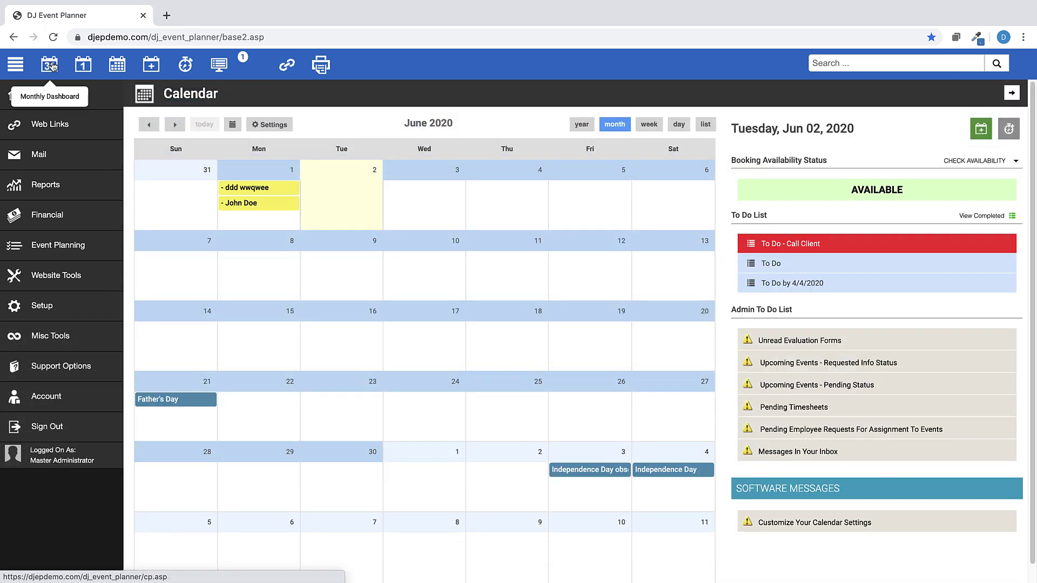